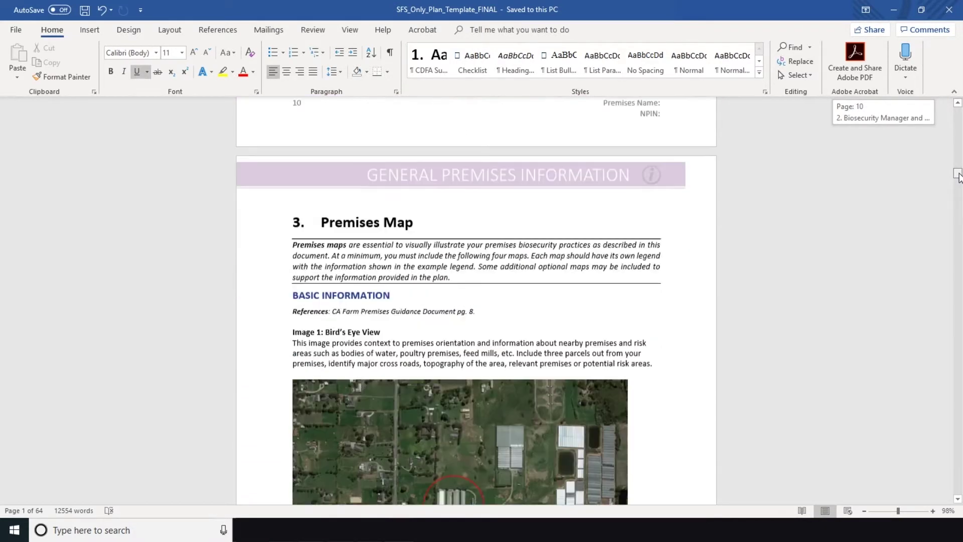
Review the example maps for Images 1 to 3 in the Premises Map section of the plan template
scroll(847, 221, down, 2)
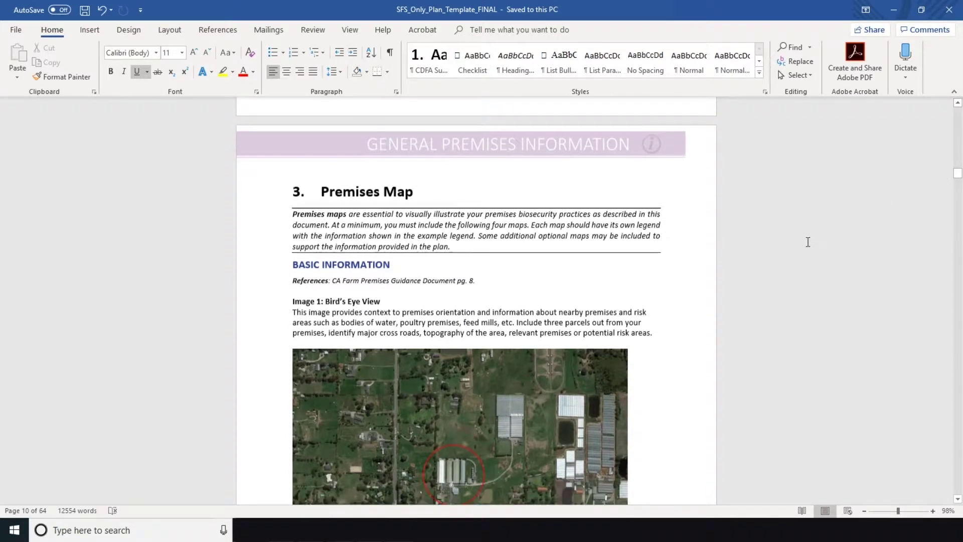
drag(958, 174, 958, 187)
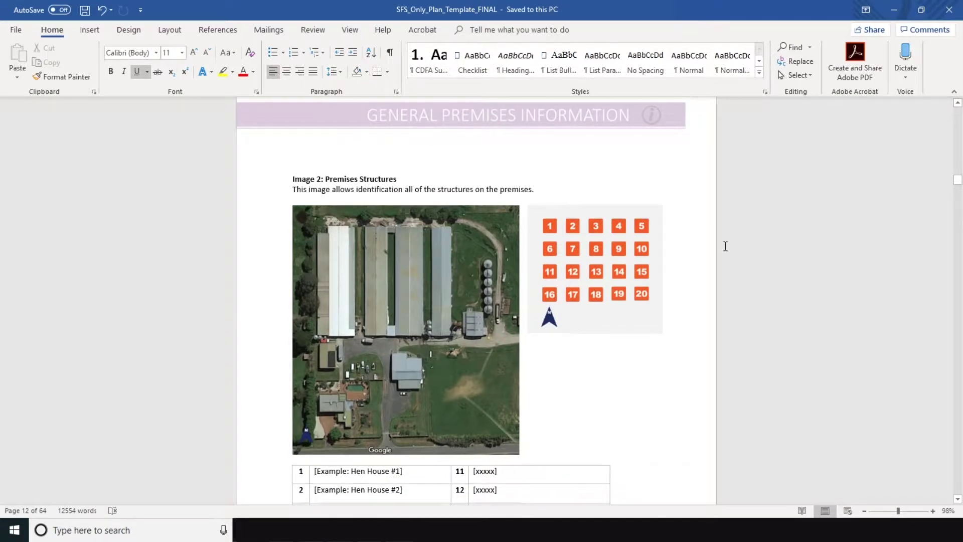
scroll(725, 246, down, 7)
drag(958, 186, 957, 188)
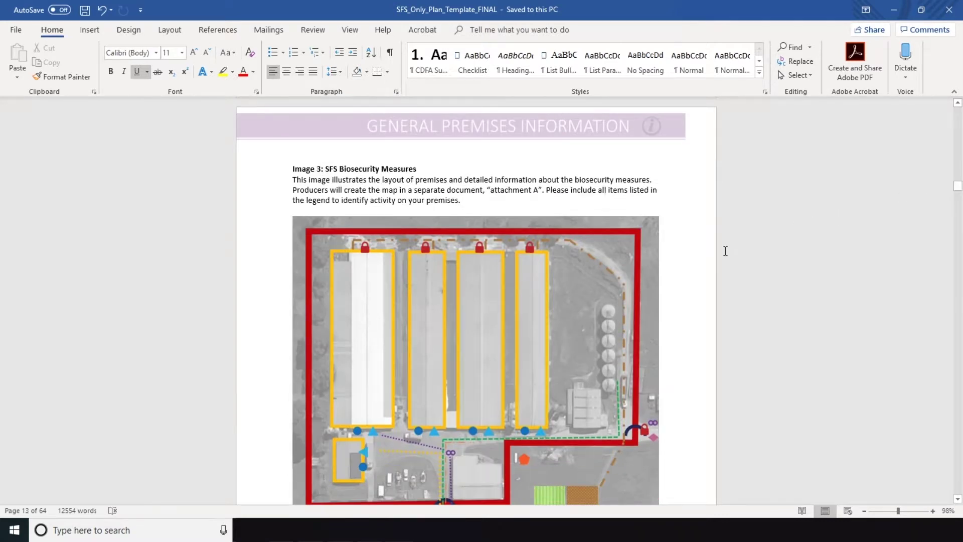
scroll(725, 251, down, 10)
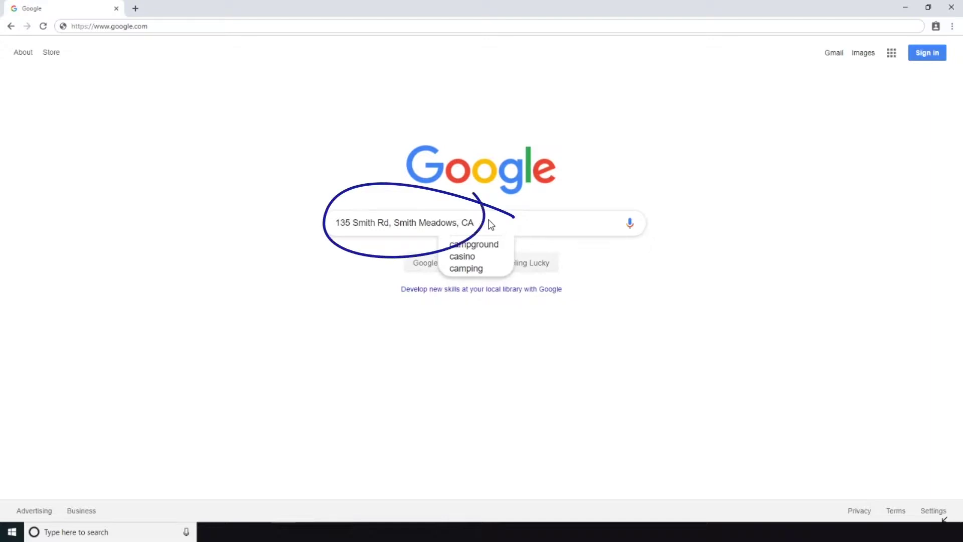
Search Google for the premises address, open it in Google Maps, switch to satellite imagery and select the farm's location
key(Return)
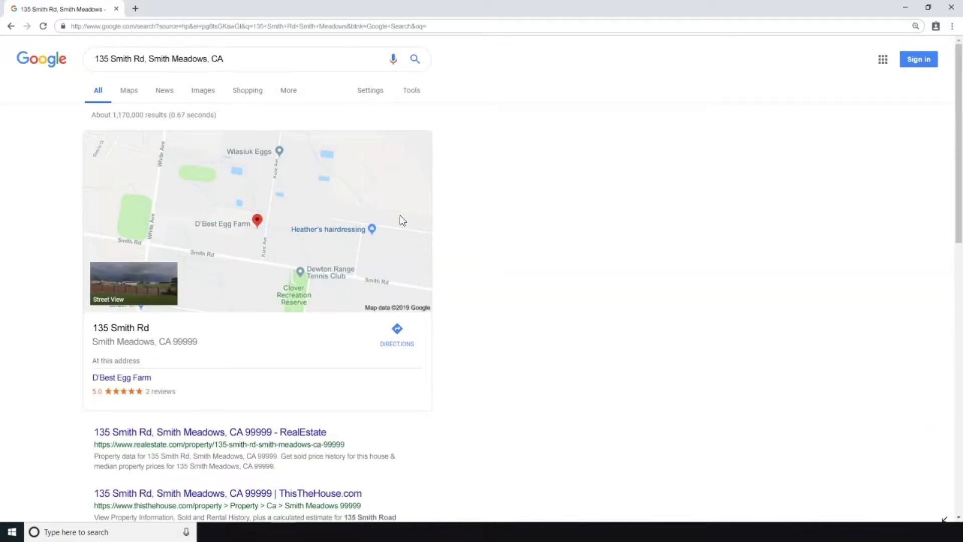
click(126, 95)
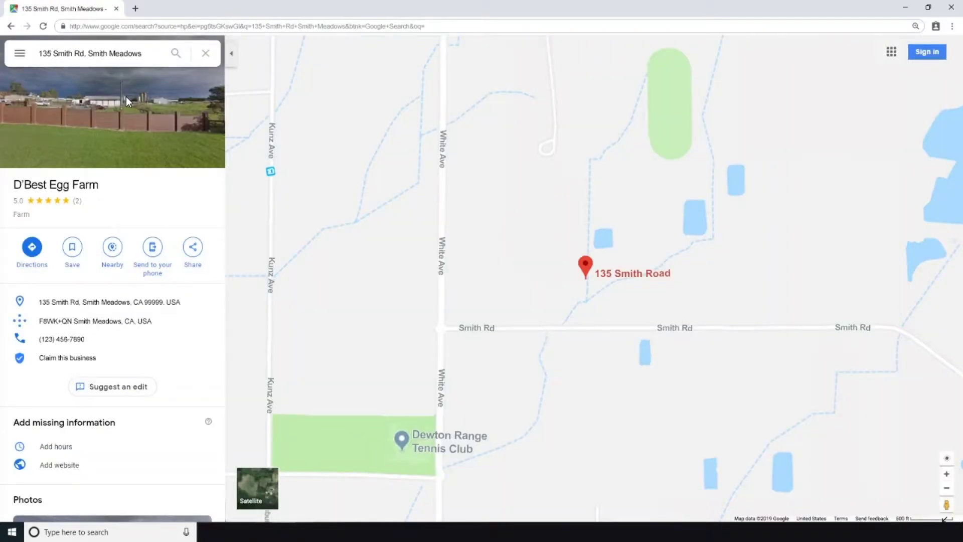
click(268, 495)
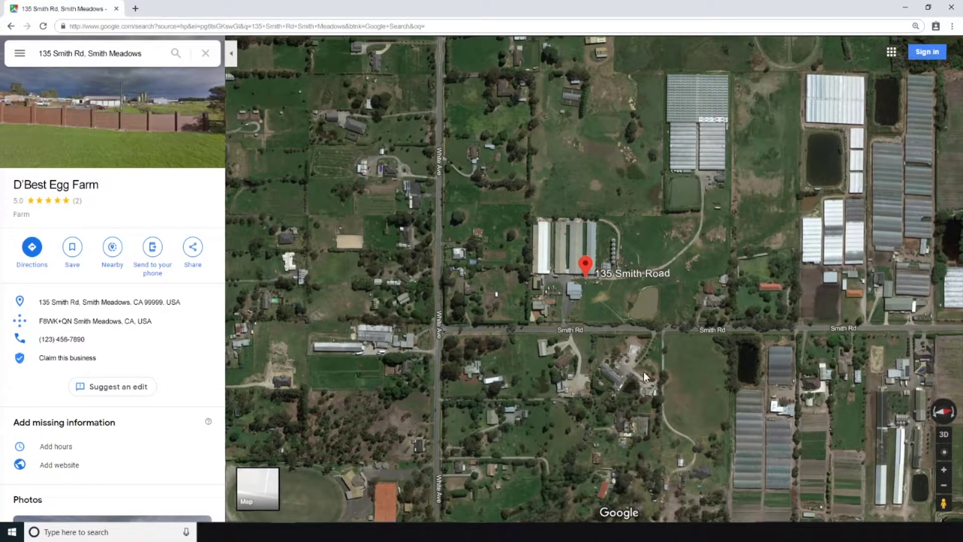
click(565, 279)
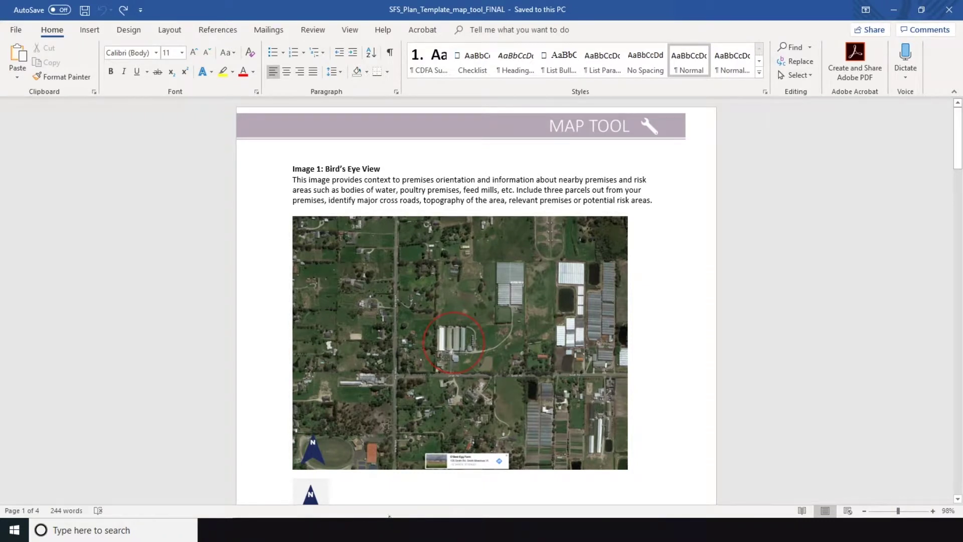
In the Word map tool document, replace the example Image 1: Bird's Eye View picture with the copied map screenshot
click(360, 338)
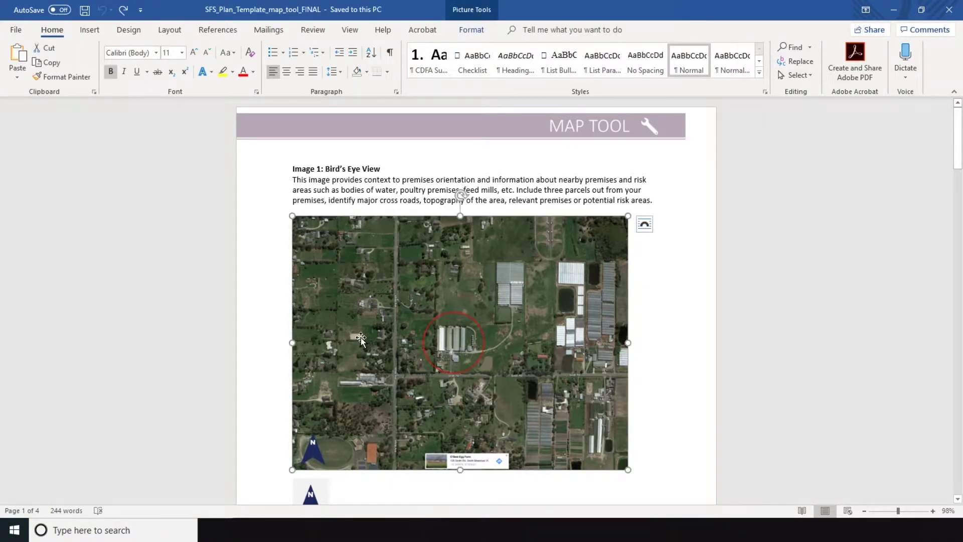
key(Delete)
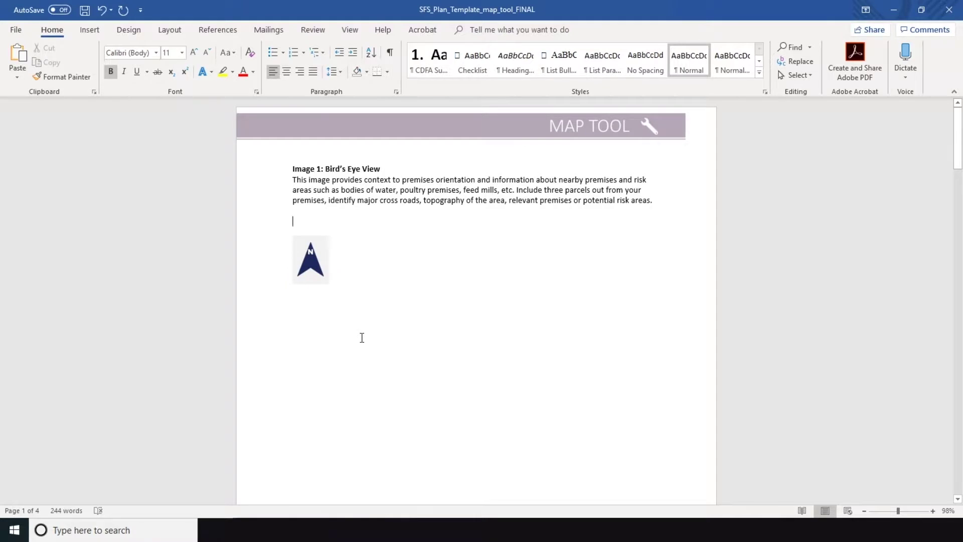
key(ctrl+v)
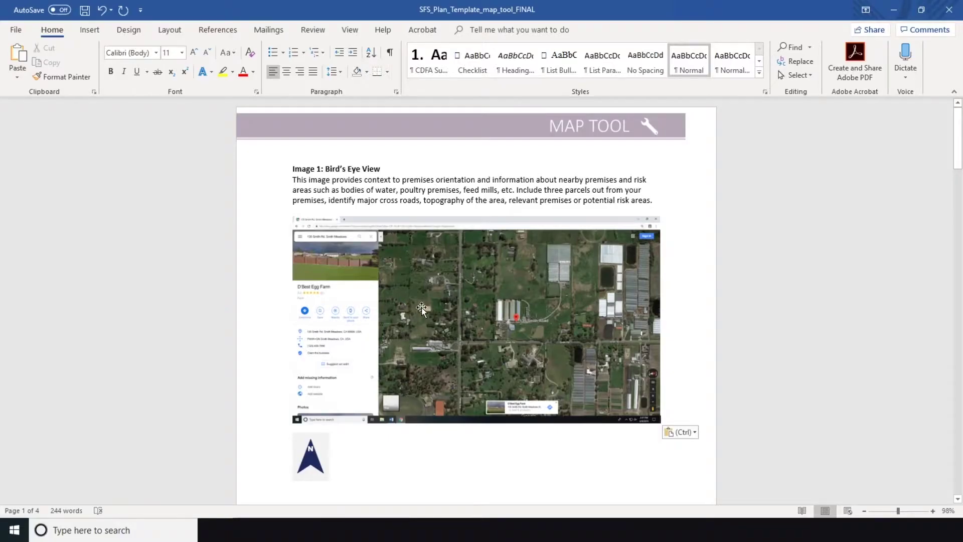
Crop the Image 1 screenshot on all four sides to leave only the satellite map area
right_click(423, 307)
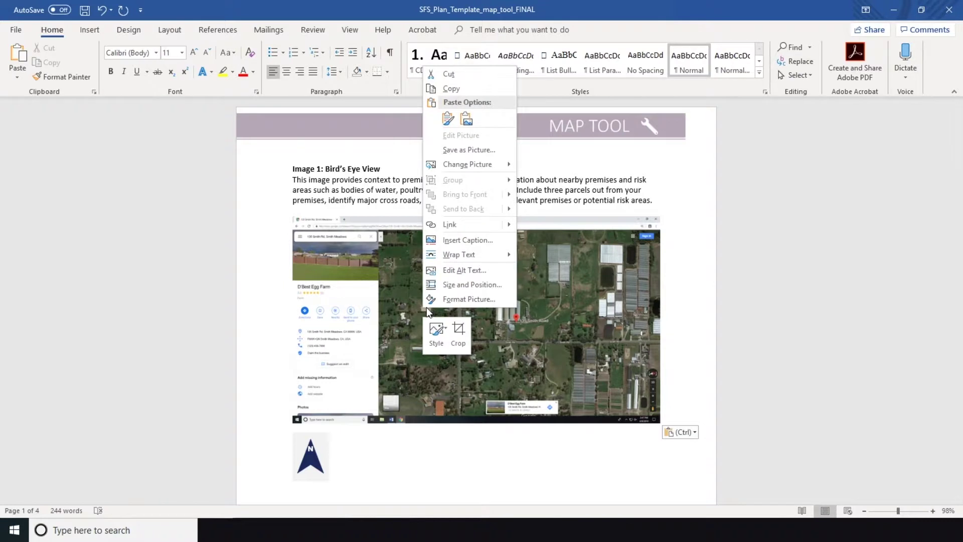
click(464, 336)
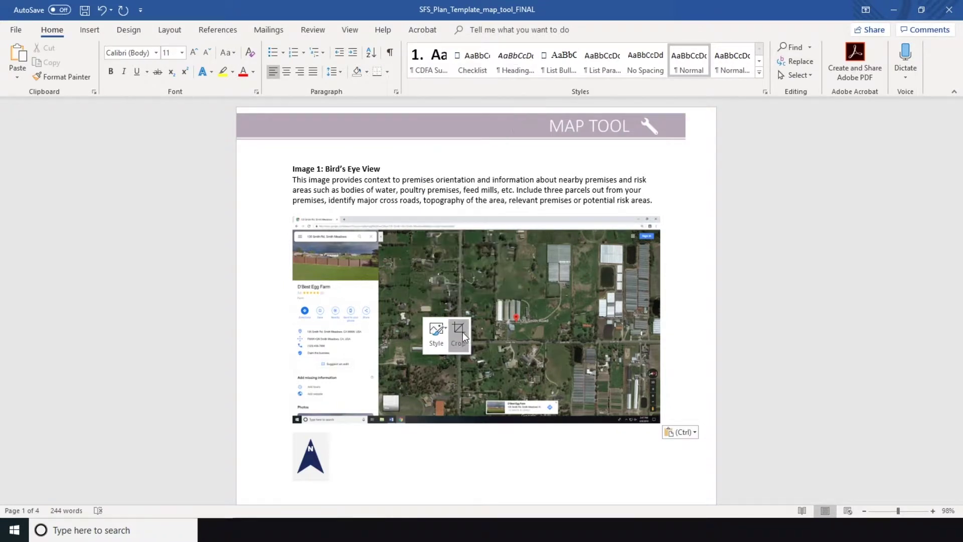
drag(294, 319, 379, 319)
drag(572, 319, 557, 319)
drag(434, 422, 433, 415)
drag(427, 217, 427, 233)
click(672, 294)
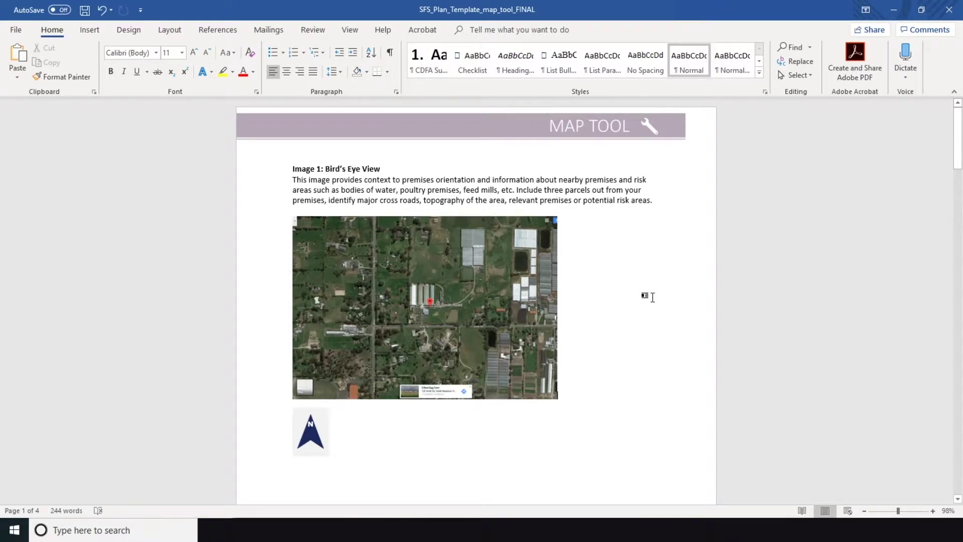
Draw an oval about 0.93" high and 1.01" wide around the farm buildings on the Image 1 map
click(85, 32)
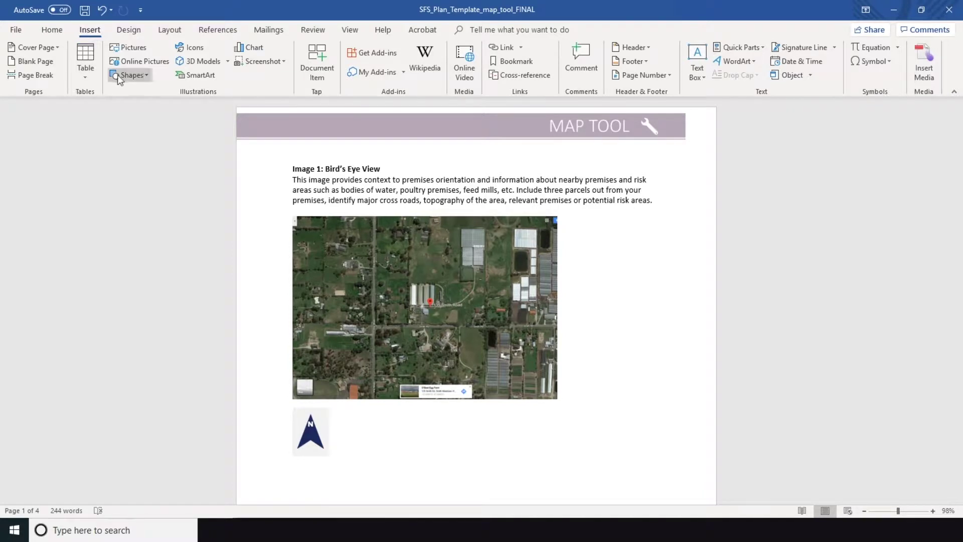
click(149, 75)
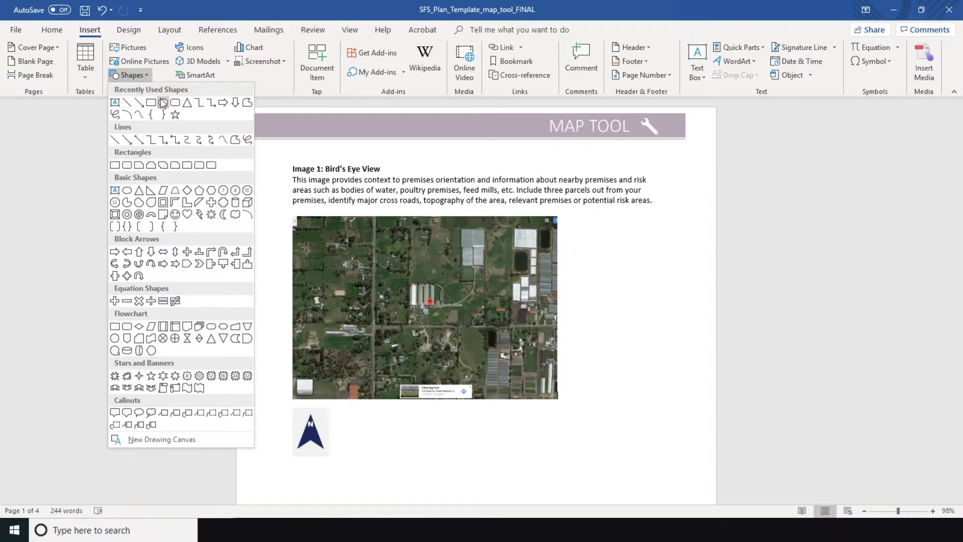
click(163, 103)
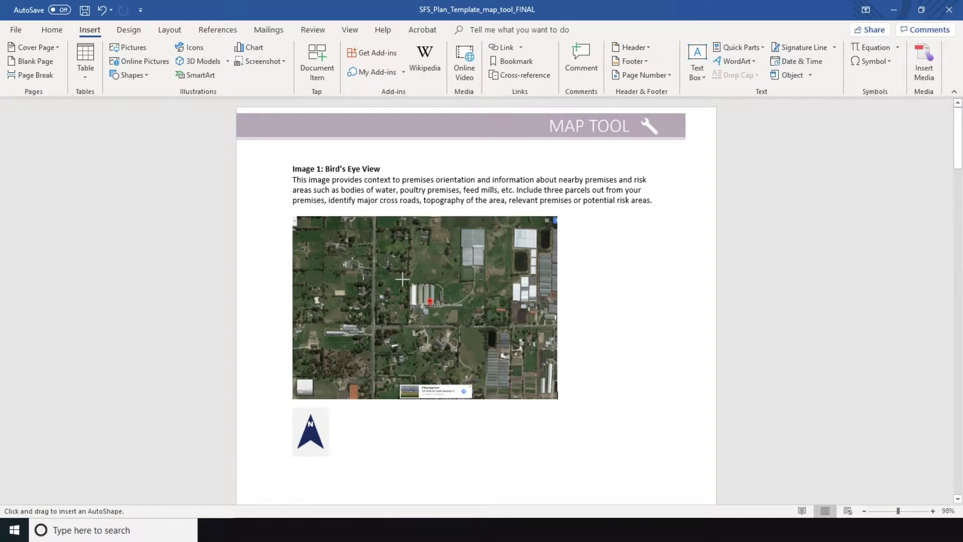
drag(404, 279, 452, 324)
mouse_move(405, 300)
mouse_down()
mouse_move(386, 298)
mouse_move(424, 323)
mouse_move(396, 297)
mouse_up()
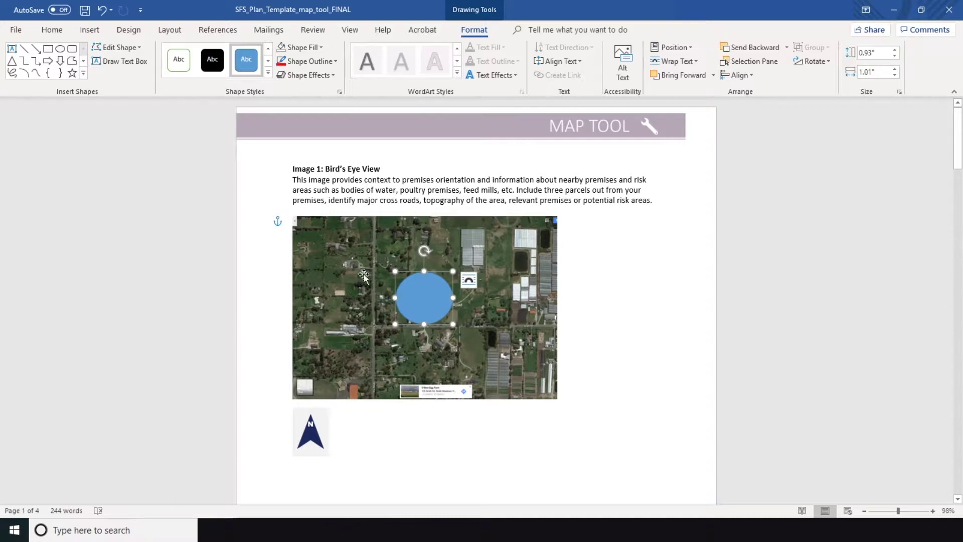
Format the oval with no fill and a red outline 2¼ pt thick
click(321, 50)
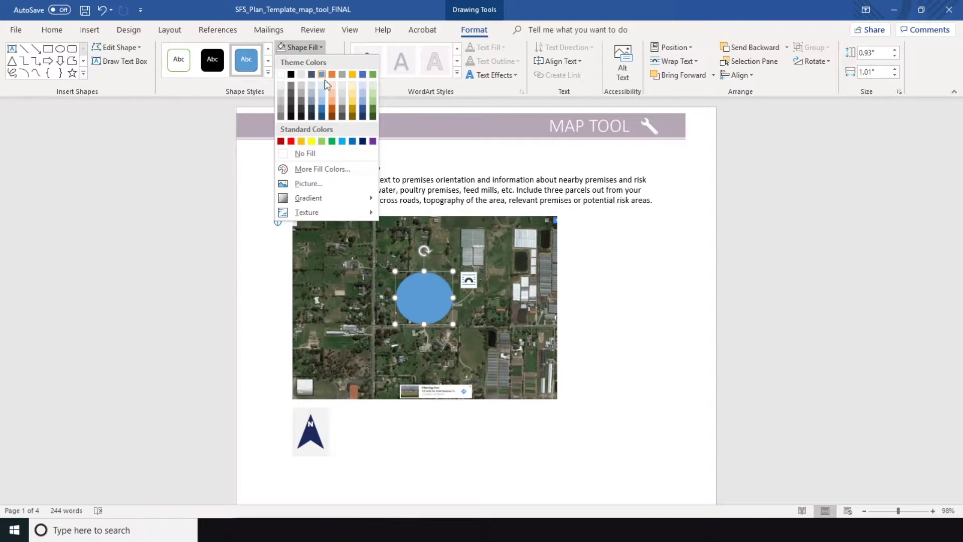
click(330, 152)
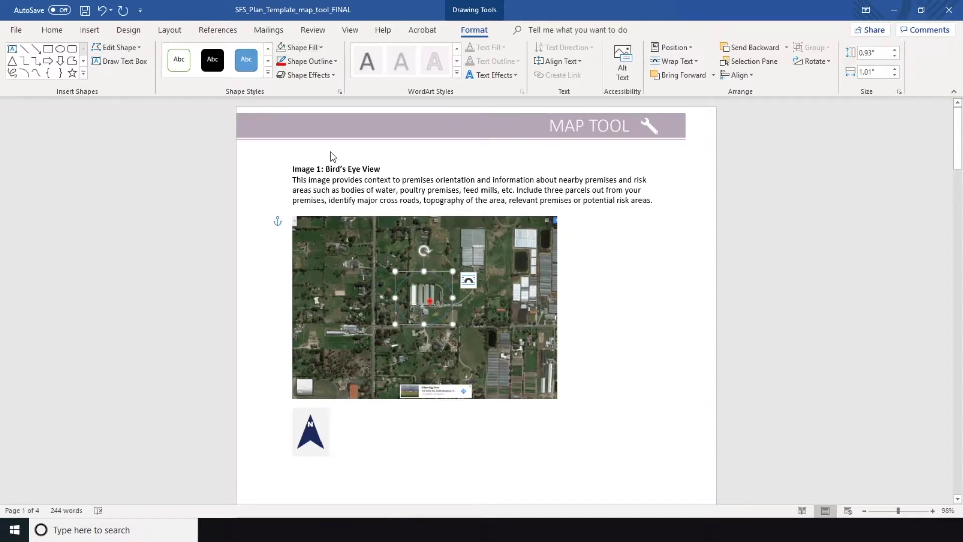
click(333, 61)
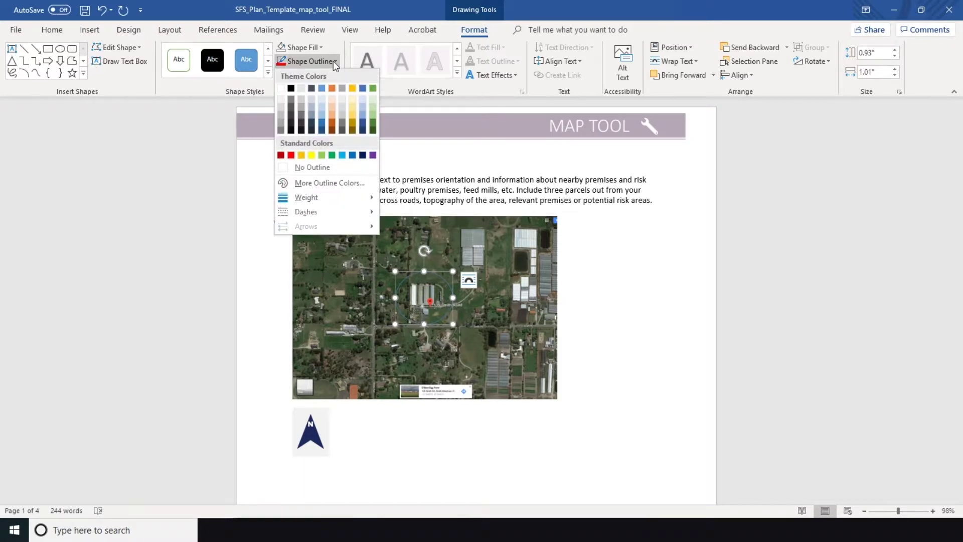
click(294, 156)
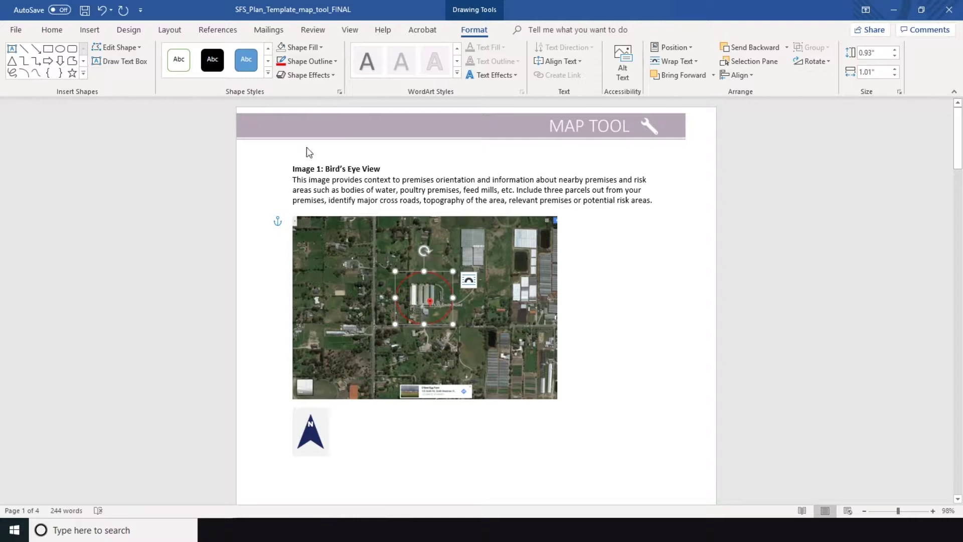
click(335, 62)
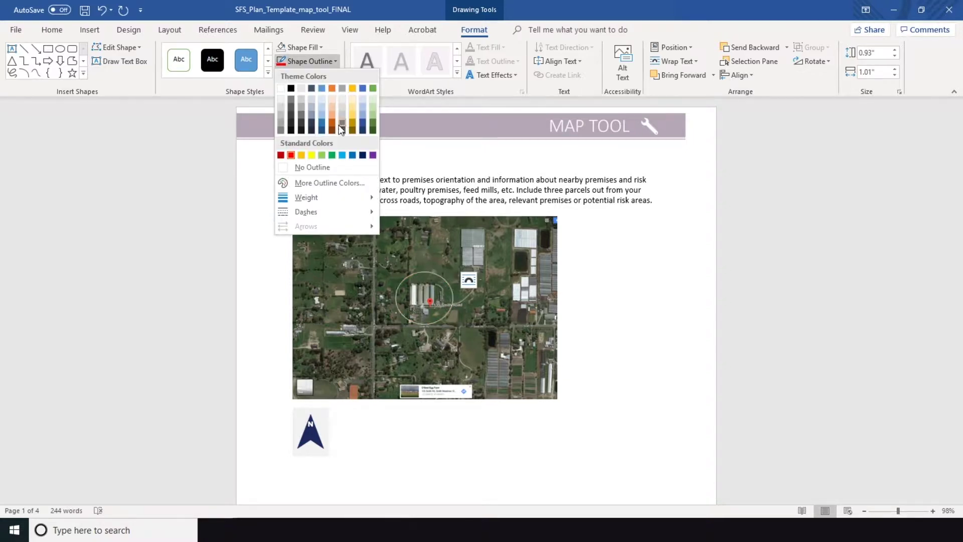
mouse_move(343, 199)
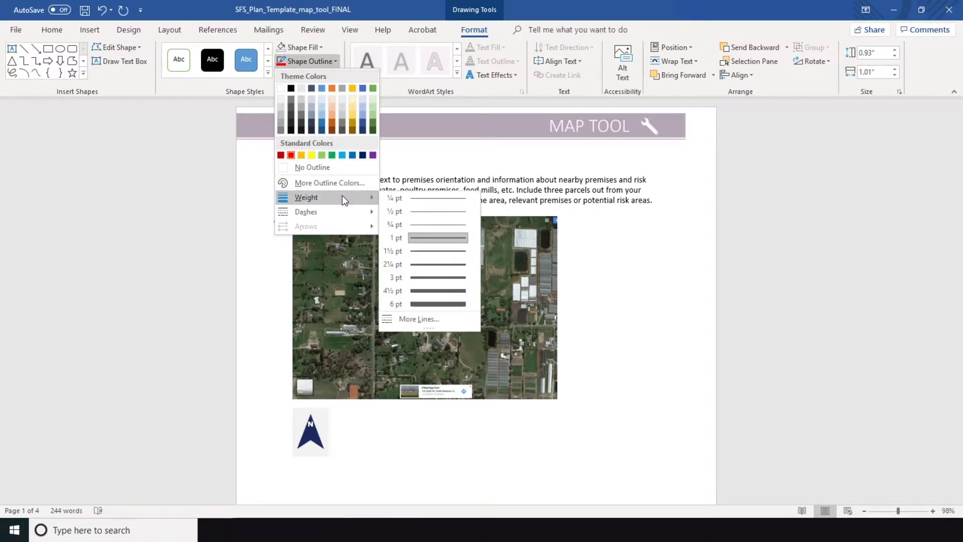
click(426, 266)
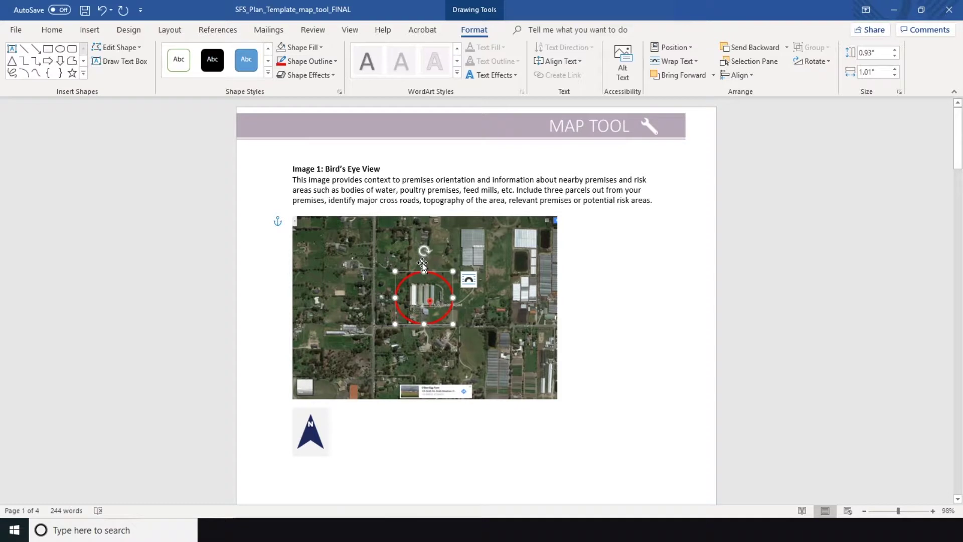
Move the north arrow from below the picture onto the lower-left part of the Image 1 map
click(312, 435)
drag(312, 435, 314, 357)
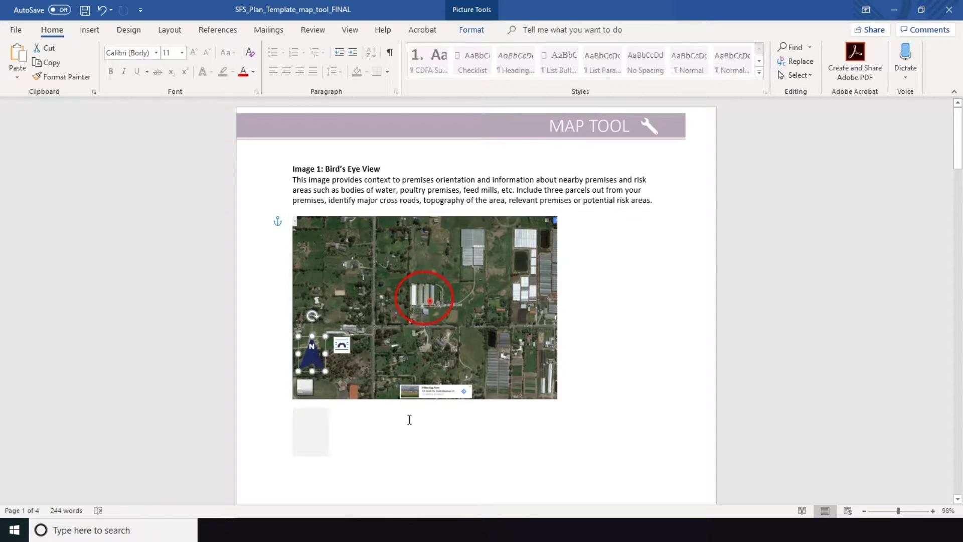
Save the document as a copy named SFS_Plan_Template_map_tool_FINAL_DBEST
click(17, 29)
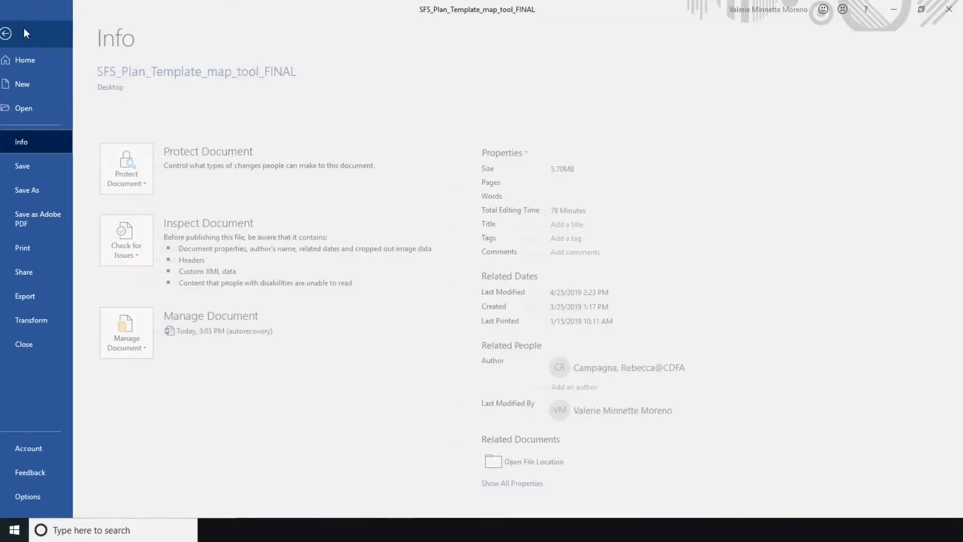
click(43, 188)
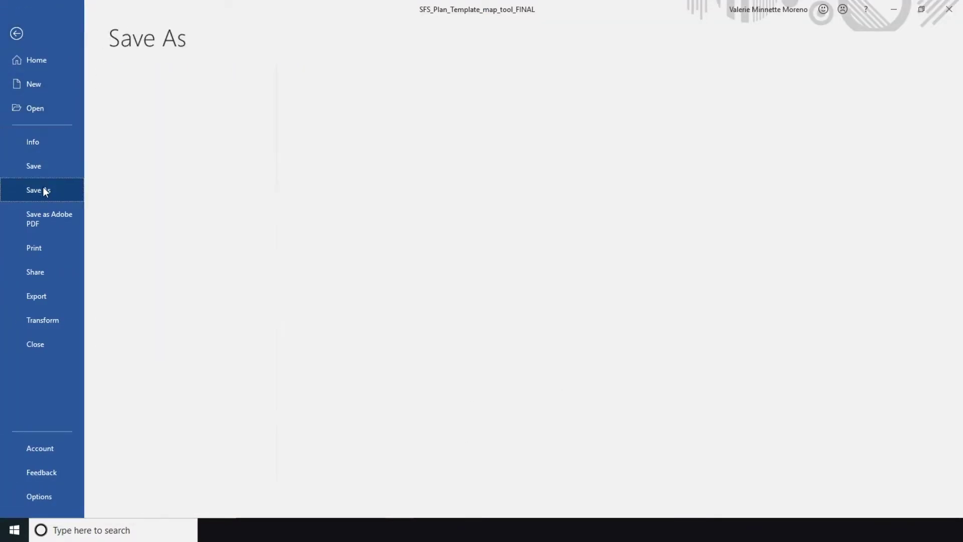
key(F12)
click(266, 244)
text(_DBEST)
click(476, 320)
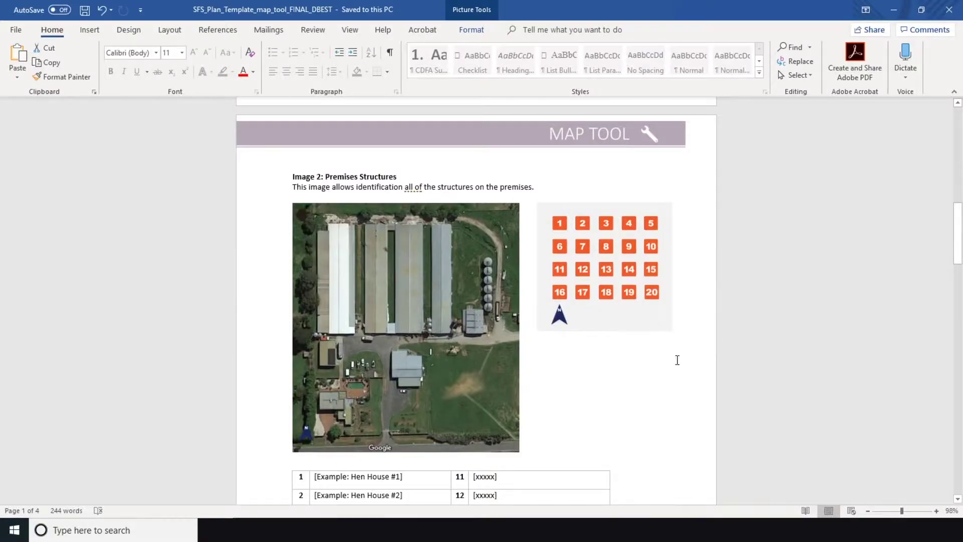
Replace the example Image 2: Premises Structures picture with the close-up map screenshot and crop it to the farm premises
click(464, 356)
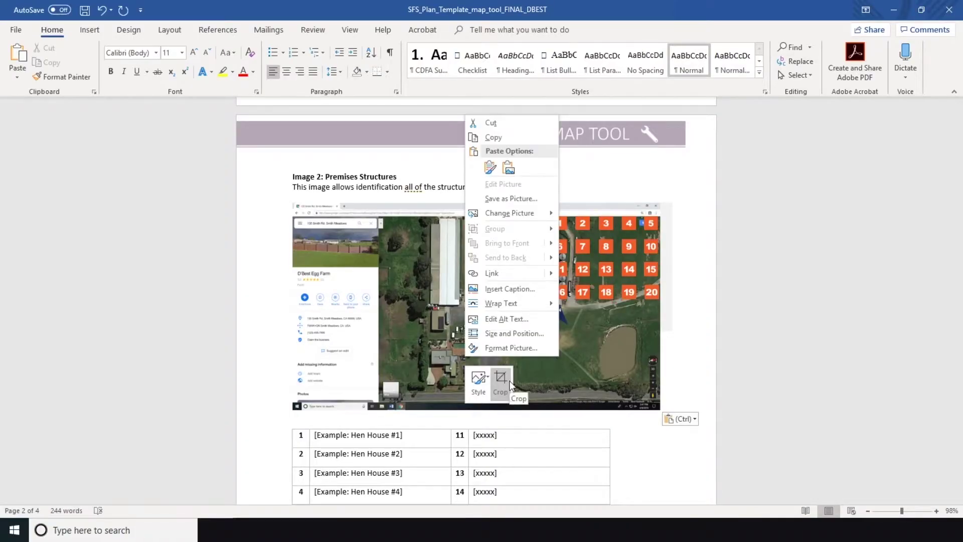
click(495, 376)
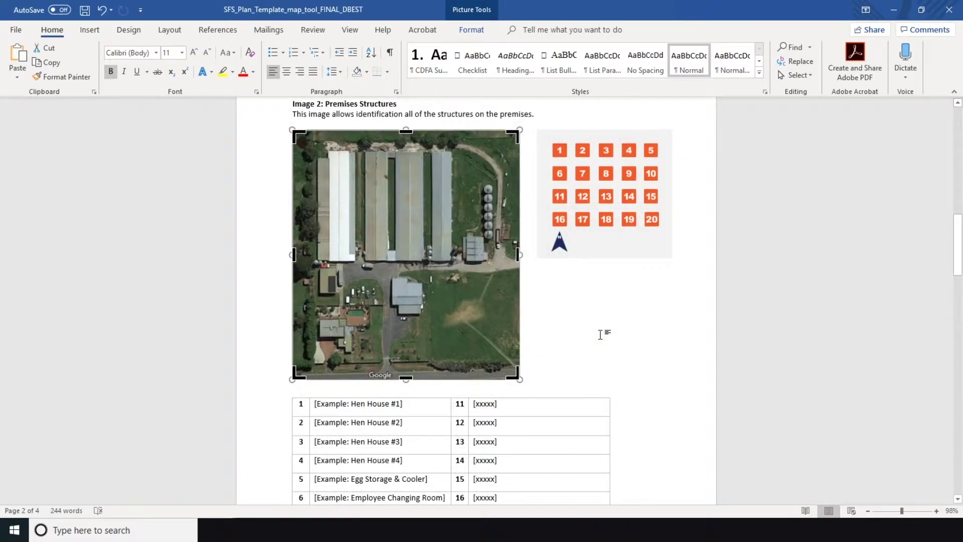
click(600, 334)
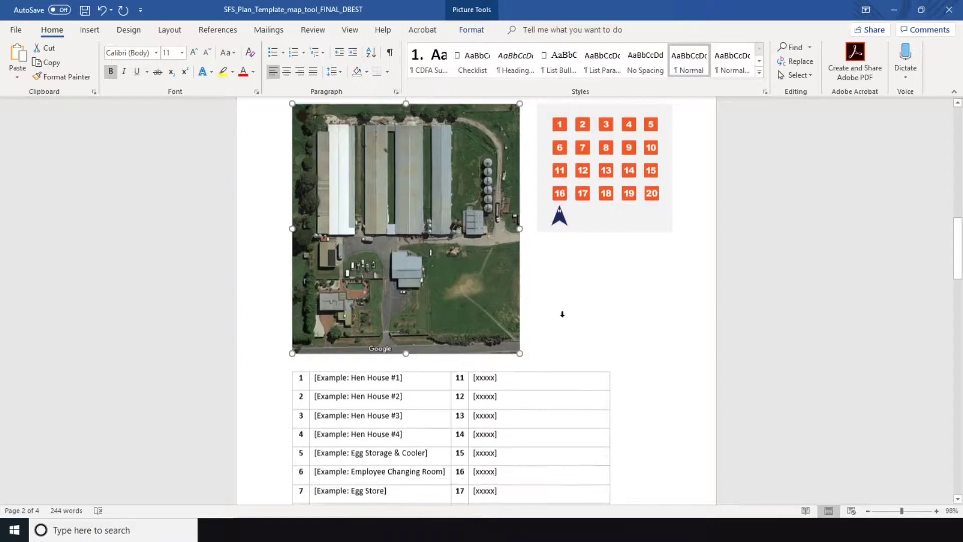
Replace the example picture under Image 3: SFS Biosecurity Measures with a copy of the cropped premises image
scroll(563, 317, down, 10)
scroll(563, 317, down, 4)
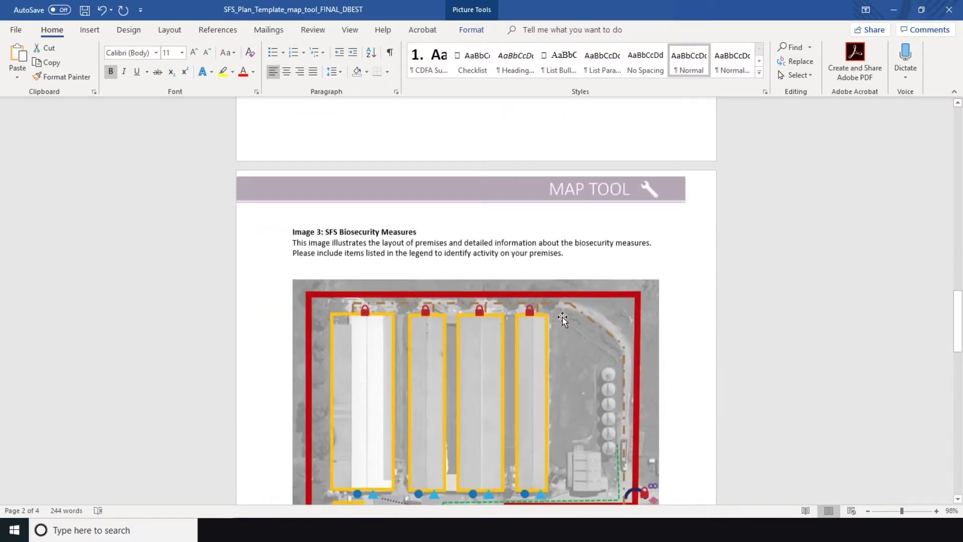
click(562, 317)
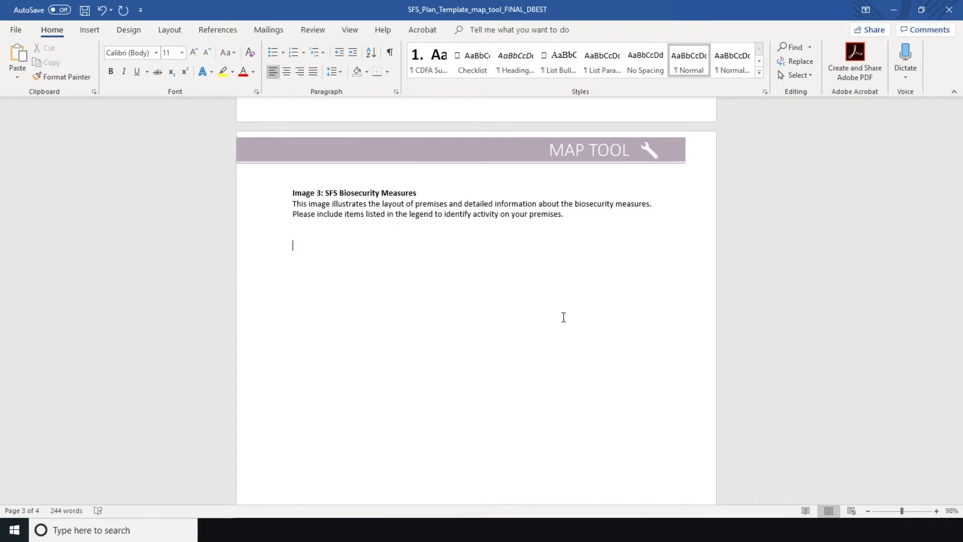
key(ctrl+v)
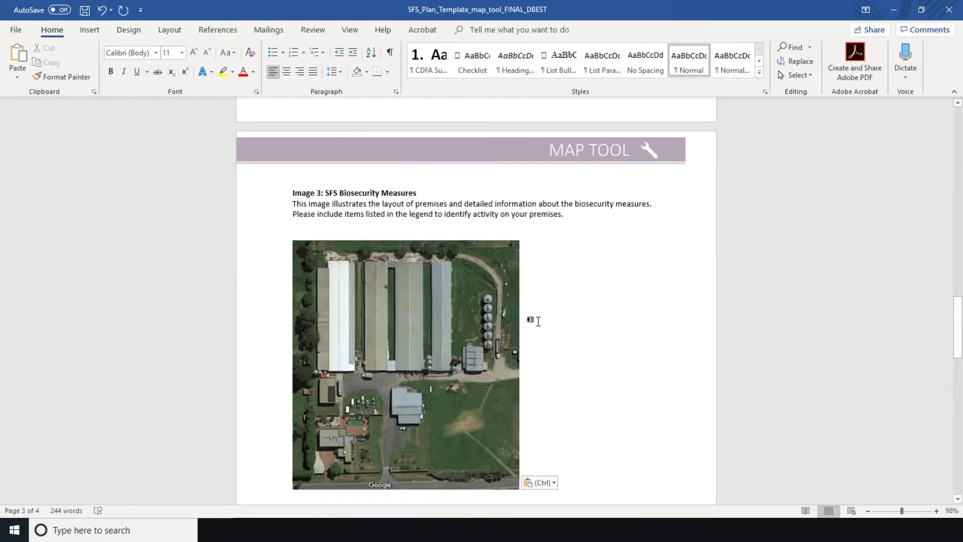
Enlarge the Image 3: SFS Biosecurity Measures picture proportionally until it spans the width of the page's text area
click(495, 317)
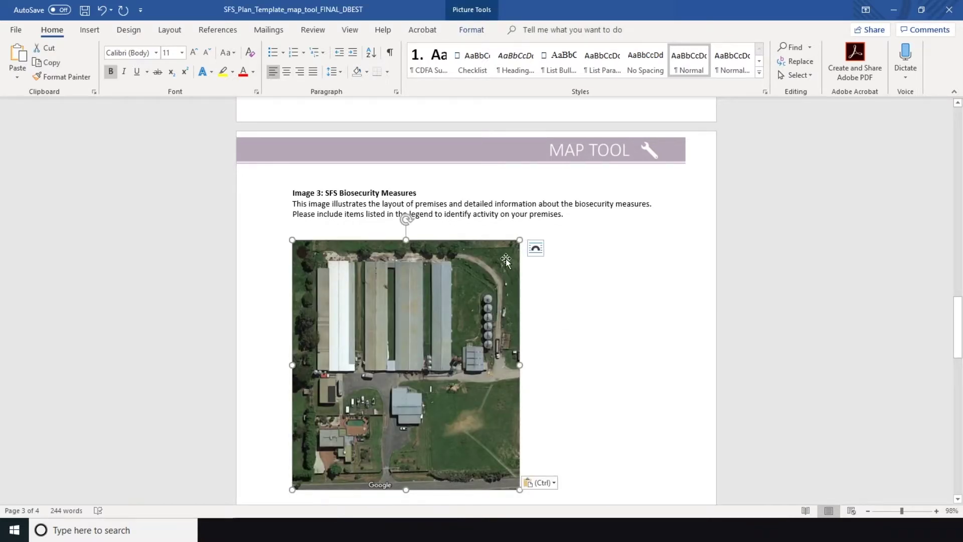
drag(518, 489, 626, 497)
drag(627, 161, 659, 153)
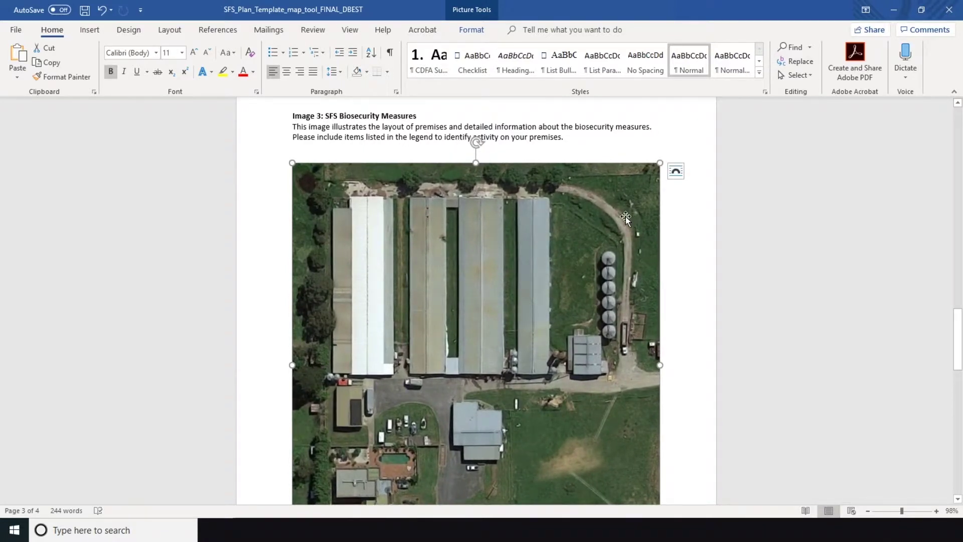
Move number markers 1 to 4 onto the lower ends of the four hen houses in the Image 2 picture, from left to right
scroll(625, 217, up, 6)
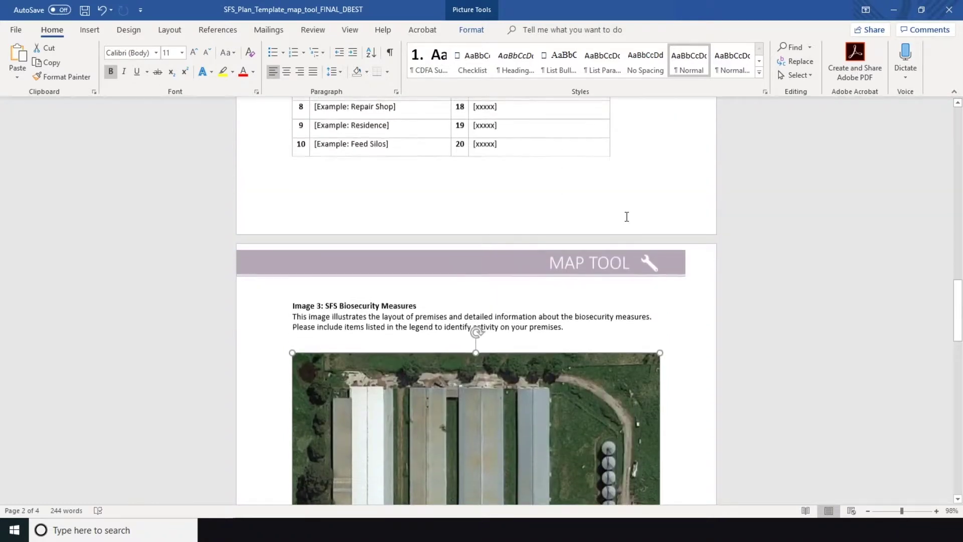
scroll(626, 217, up, 5)
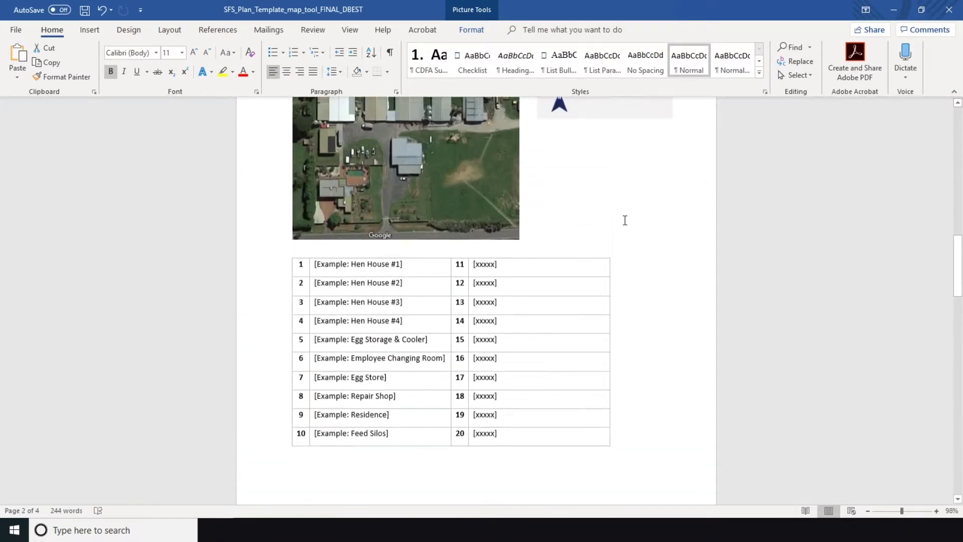
scroll(625, 223, up, 3)
key(ctrl+z)
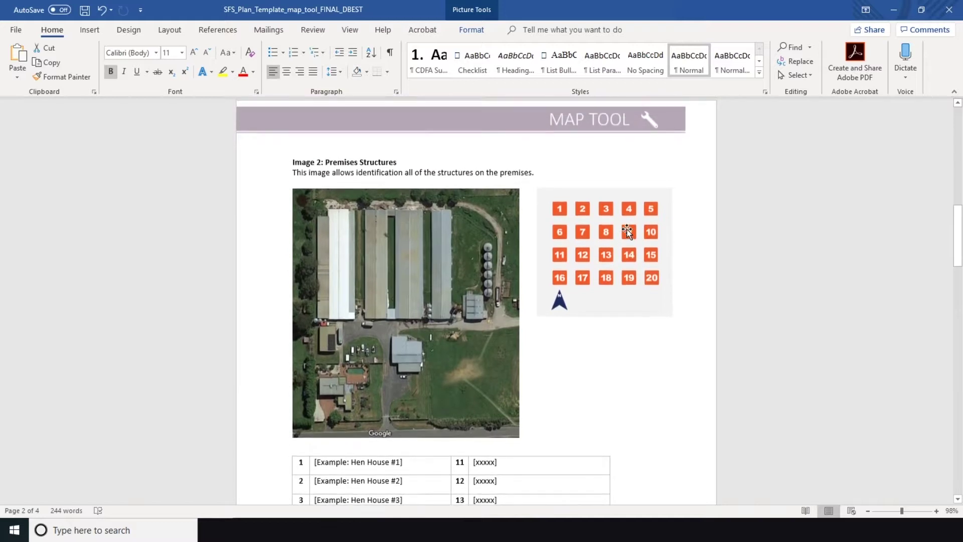
key(ctrl+y)
key(ctrl+y)
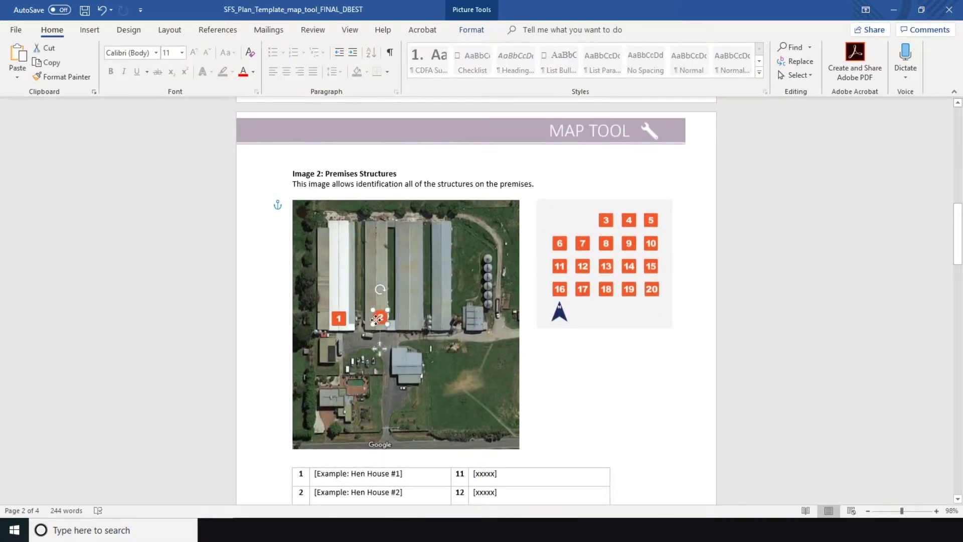
key(ctrl+y)
key(ctrl+y)
key(ctrl+y)
key(ctrl+y)
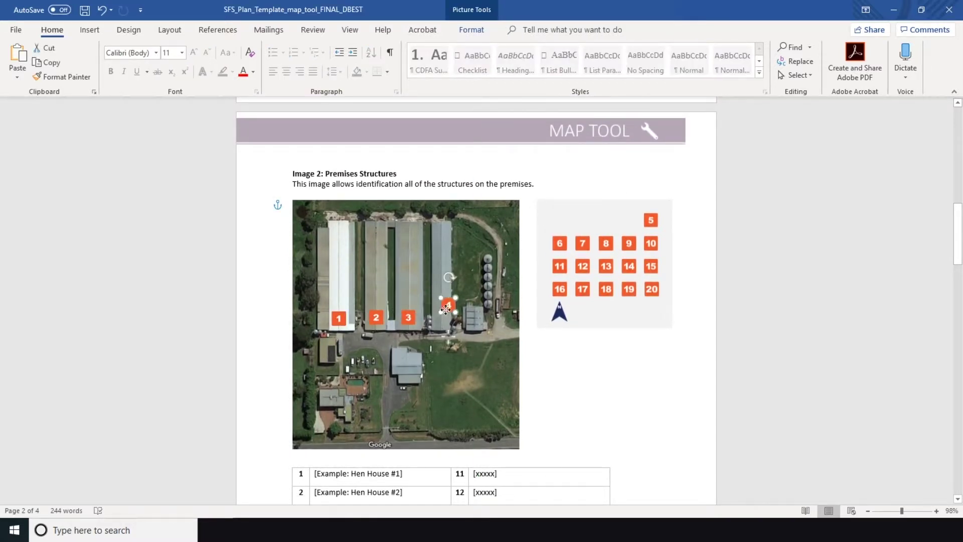
Move marker 5 beside the small building below the first hen house and marker 6 onto the central building in Image 2
key(ctrl+y)
key(ctrl+y)
key(ctrl+y)
key(ctrl+y)
key(ctrl+y)
key(ctrl+y)
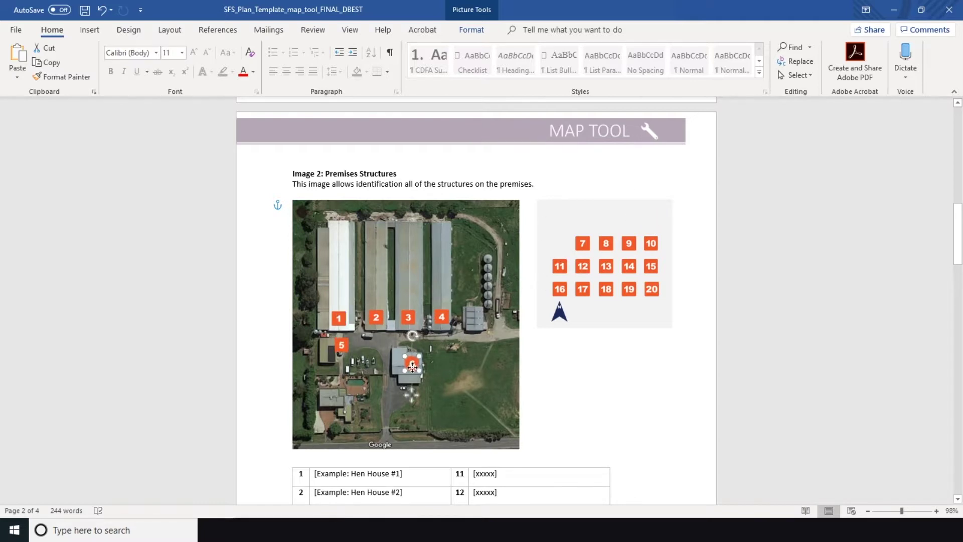
Move marker 7 onto the egg store, 8 onto the repair shop, 9 onto the residence and 10 onto the feed silos in Image 2
key(ctrl+y)
key(ctrl+y)
key(ctrl+y)
key(ctrl+y)
key(ctrl+y)
key(ctrl+y)
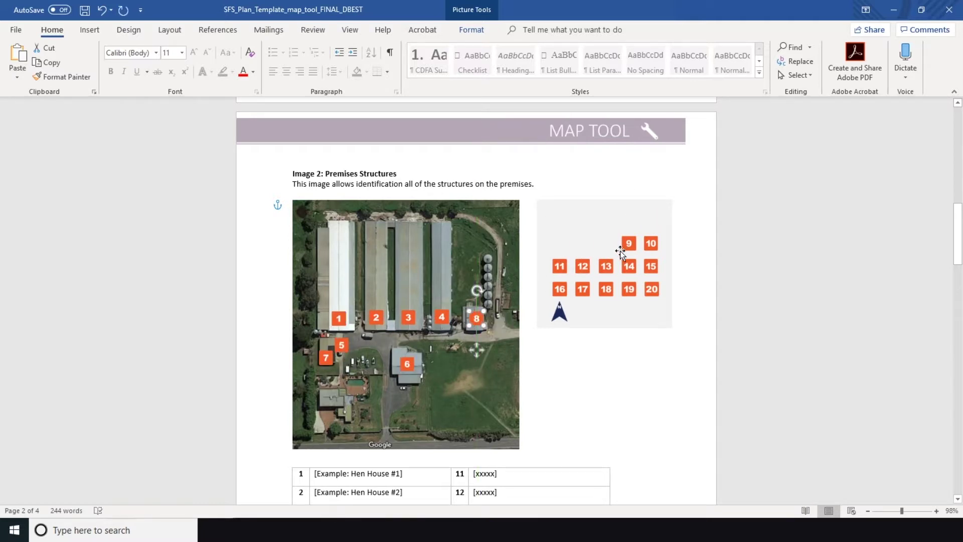
key(ctrl+y)
click(592, 370)
Replace the bracketed example entries 1 to 10 in the structures table with plain names from Hen House #1 to Feed Silos, and save the document
scroll(591, 370, down, 3)
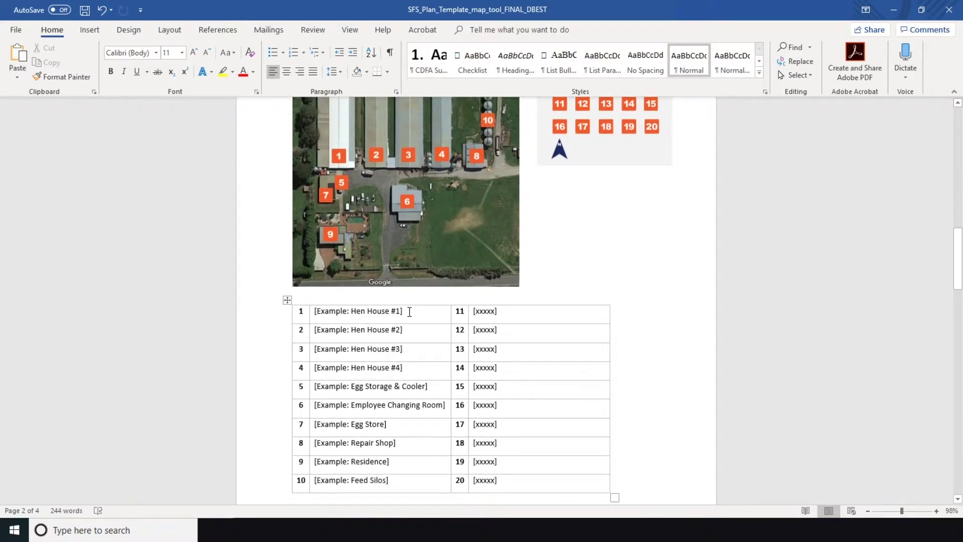
drag(366, 312, 313, 311)
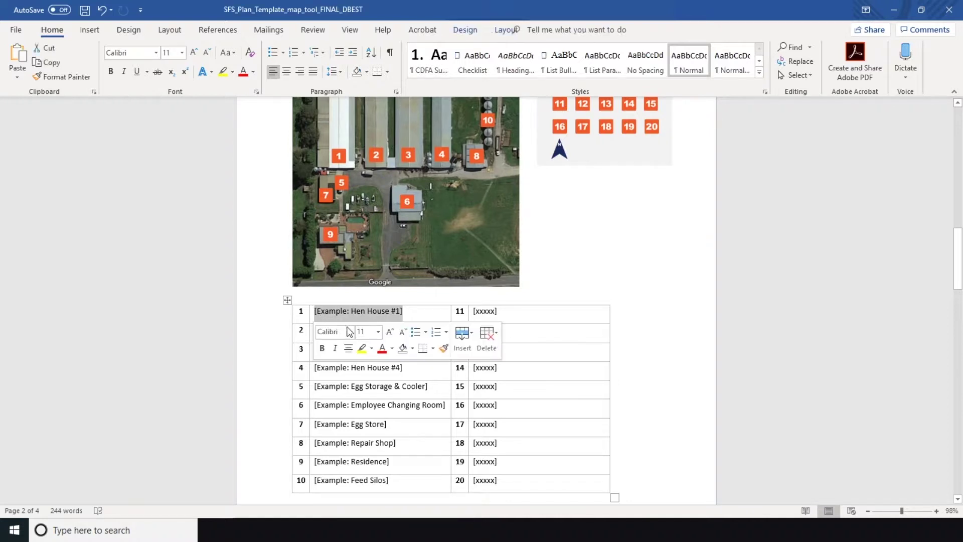
text(H)
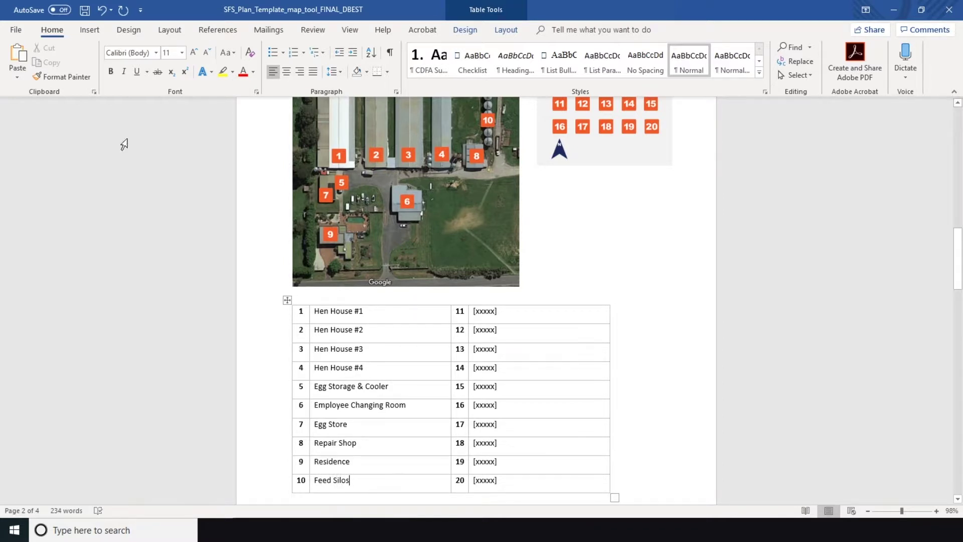
click(23, 32)
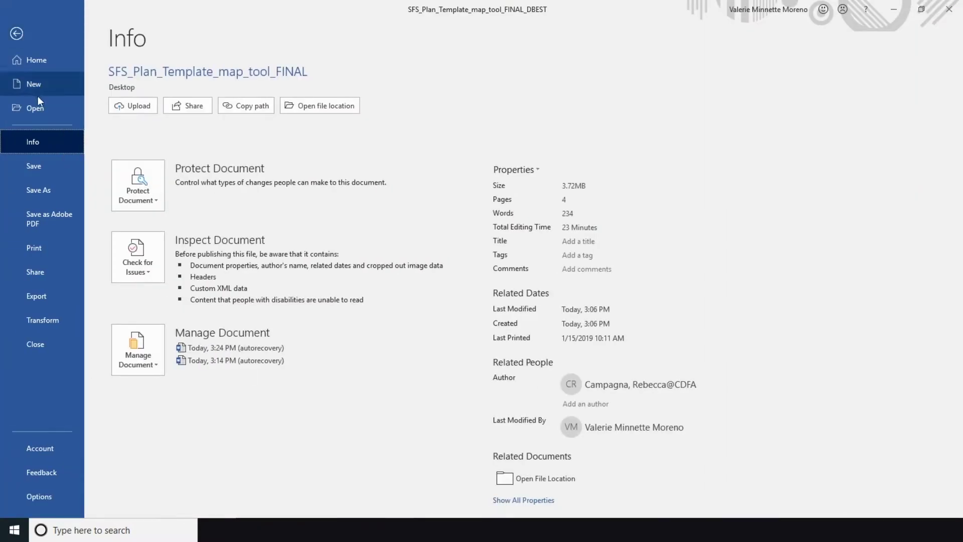
click(53, 160)
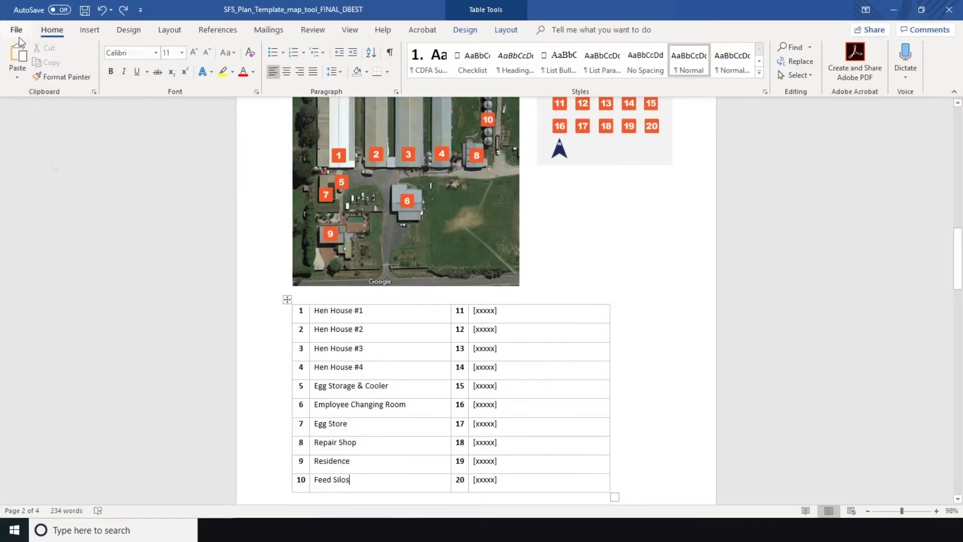
Remove the Image 3 picture's color saturation to make it grayscale and apply the transparency preset just below 50%
scroll(169, 357, down, 8)
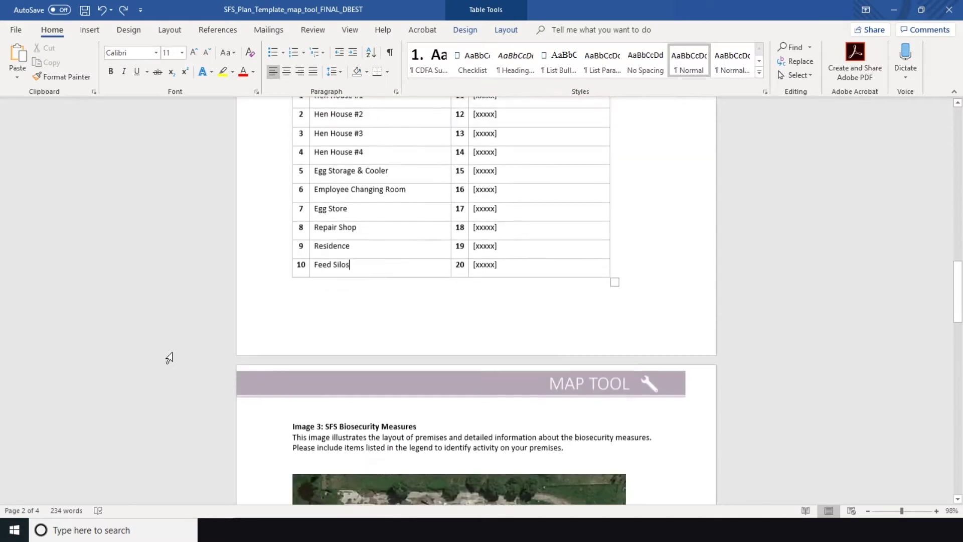
scroll(170, 358, down, 2)
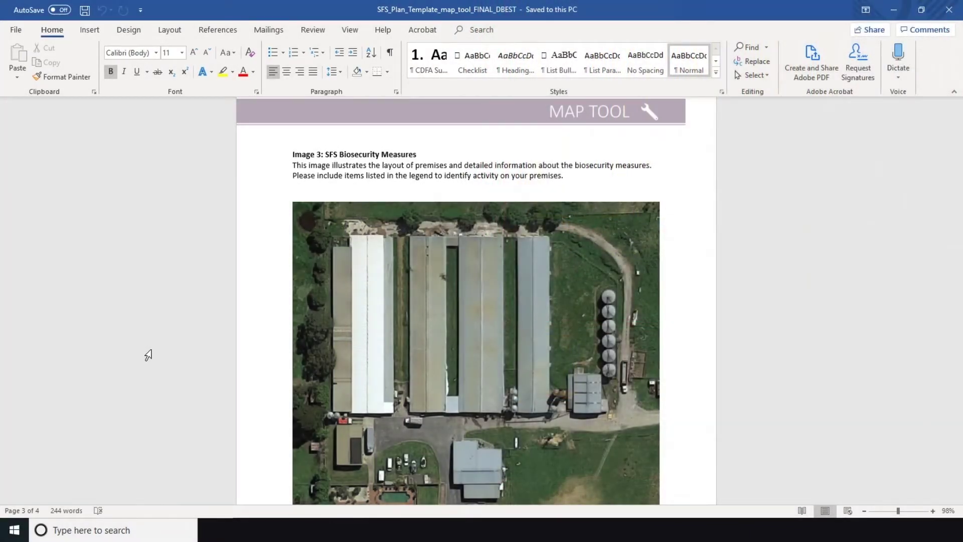
click(571, 290)
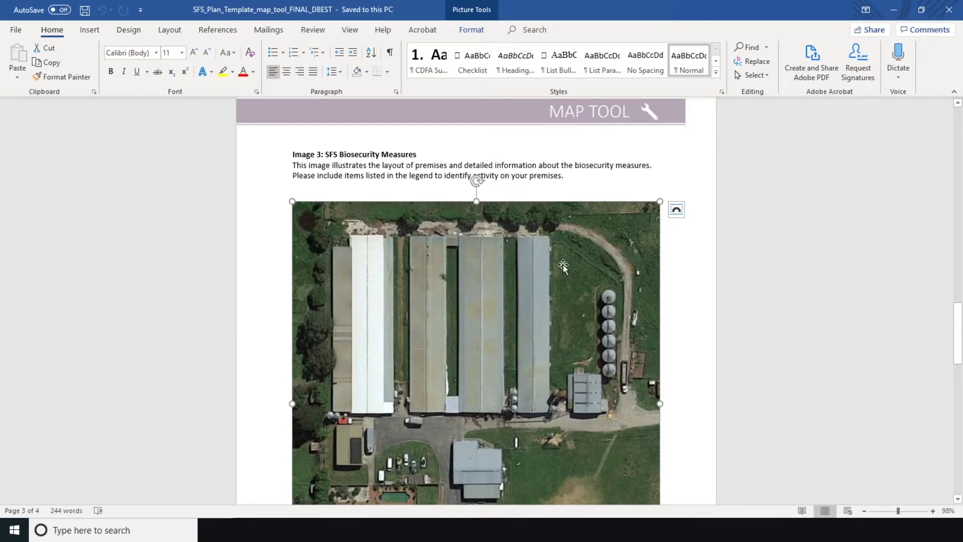
click(481, 30)
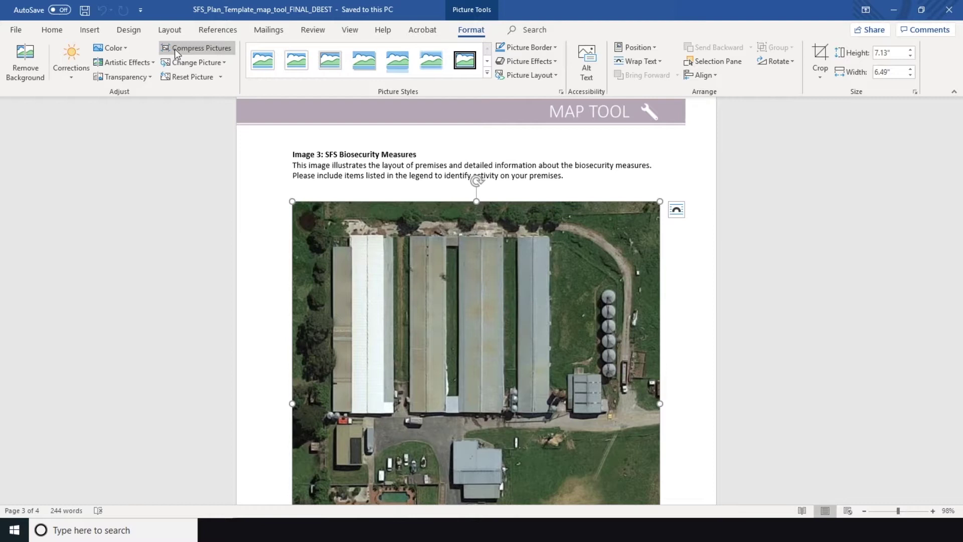
click(126, 47)
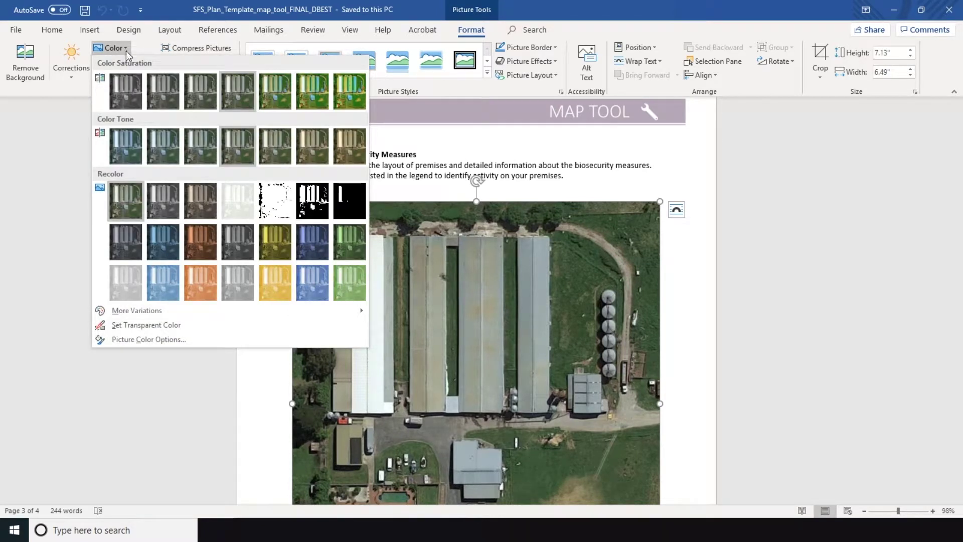
click(134, 99)
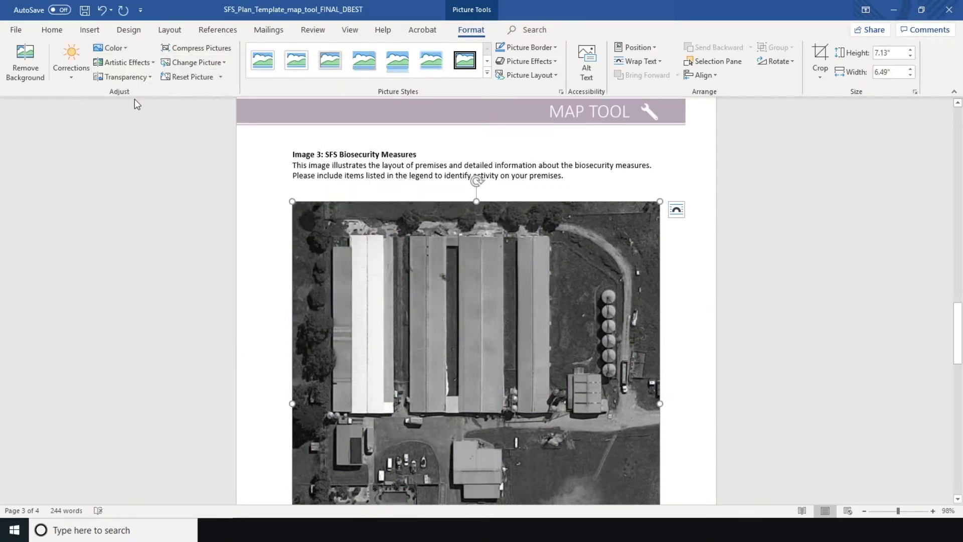
click(150, 77)
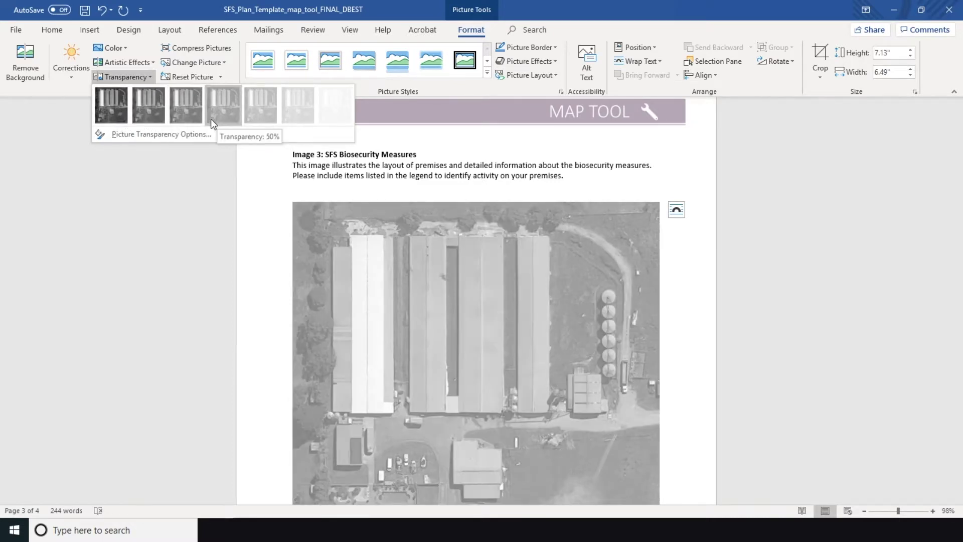
click(194, 120)
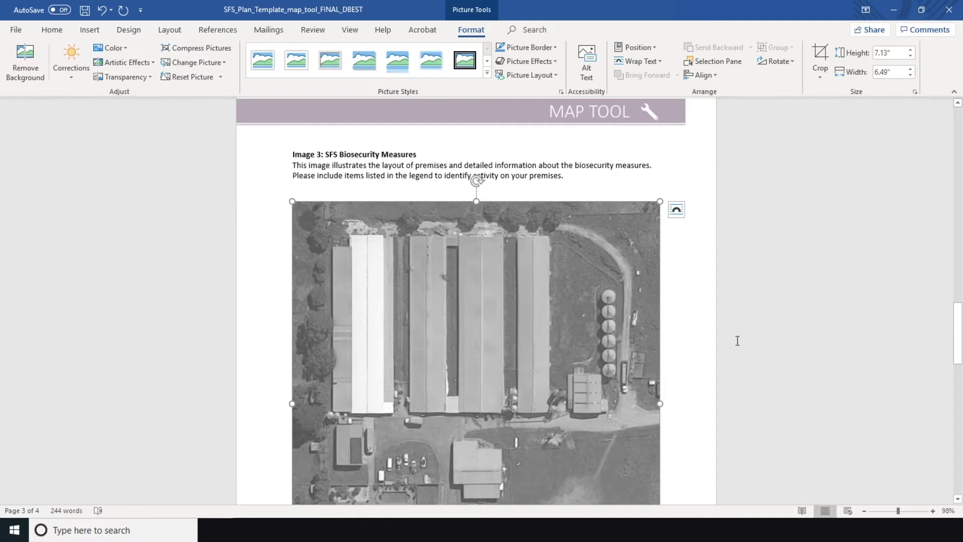
Place a copy of the red Premises Perimeter line from the legend on the lower part of the Image 3 map
scroll(737, 340, down, 10)
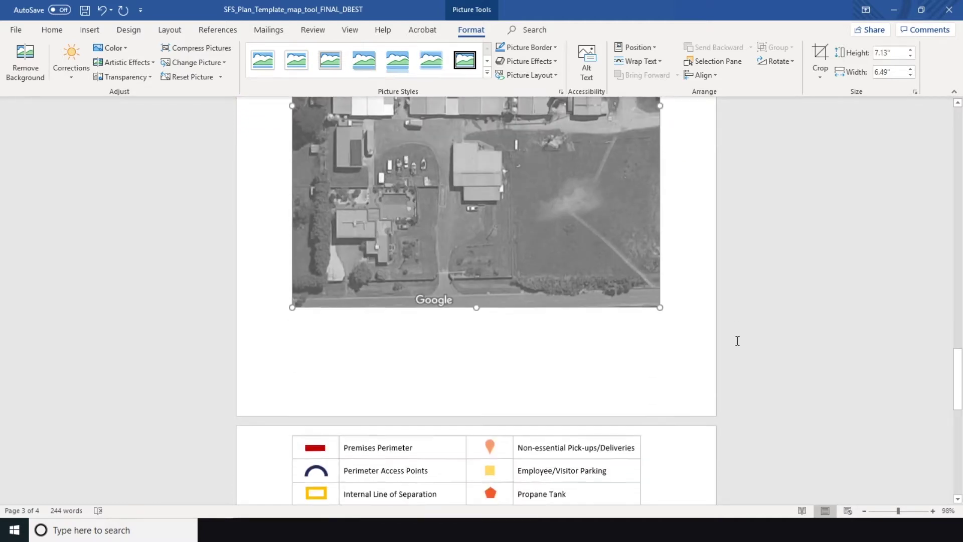
scroll(737, 341, down, 3)
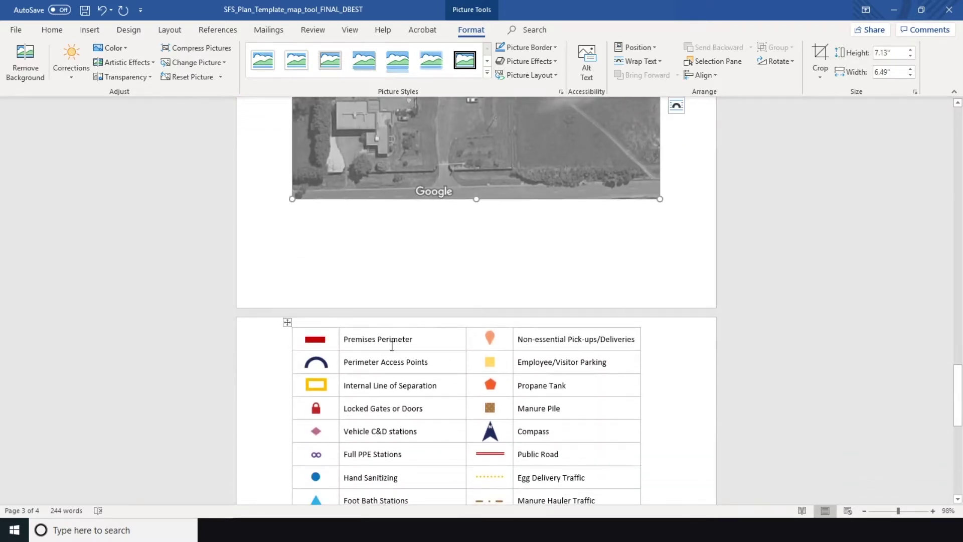
click(313, 339)
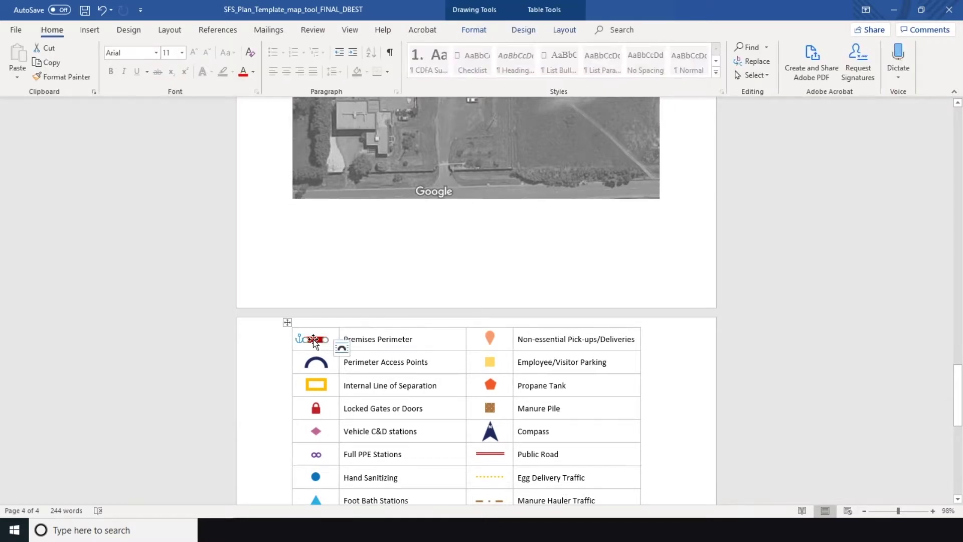
drag(315, 343, 332, 255)
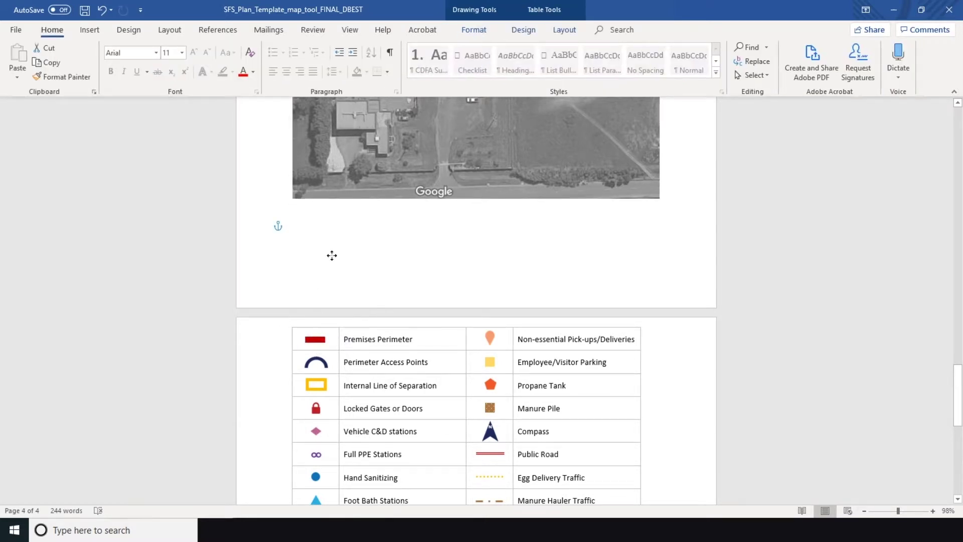
drag(435, 129, 433, 128)
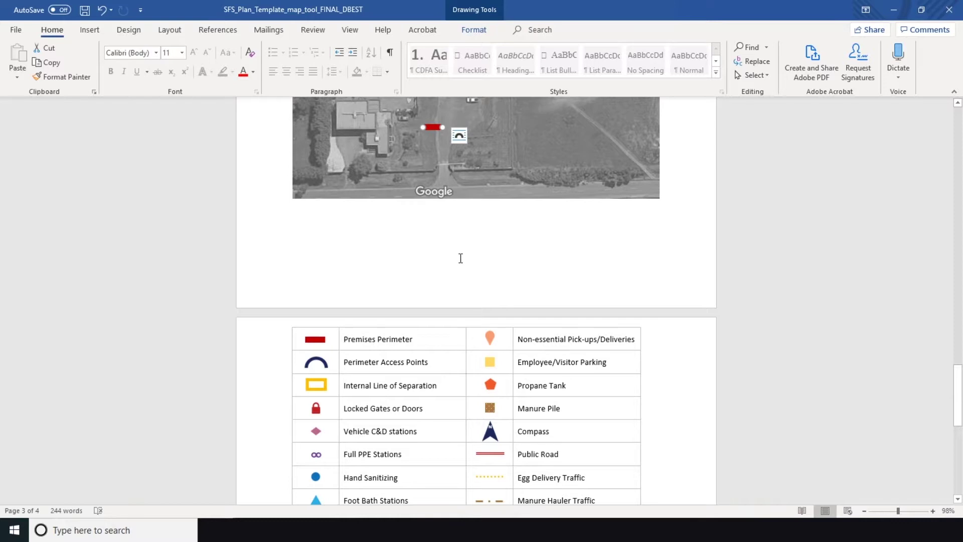
scroll(460, 258, up, 6)
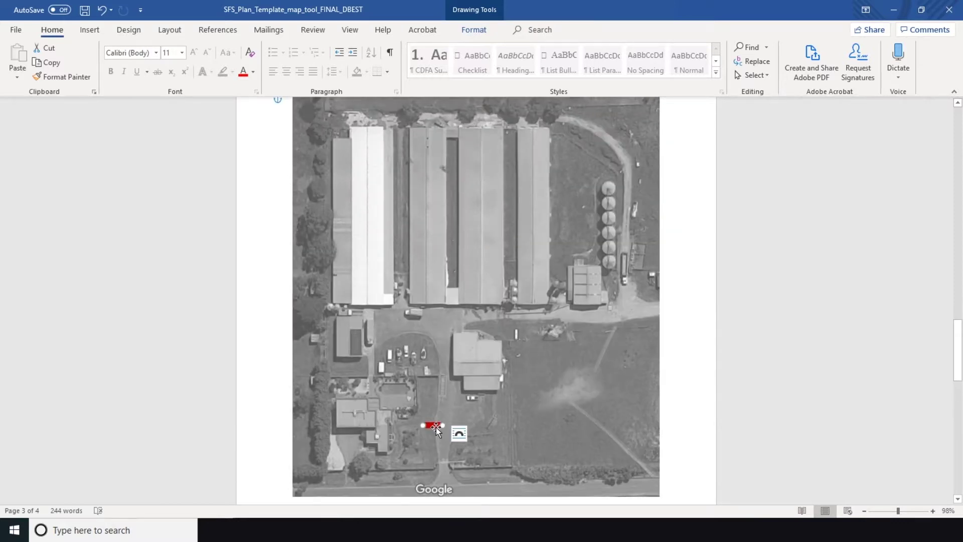
Turn the red perimeter line upright and stretch it along the full length of the hen houses near the map's left edge
drag(434, 424, 365, 187)
drag(326, 130, 319, 320)
drag(394, 326, 322, 112)
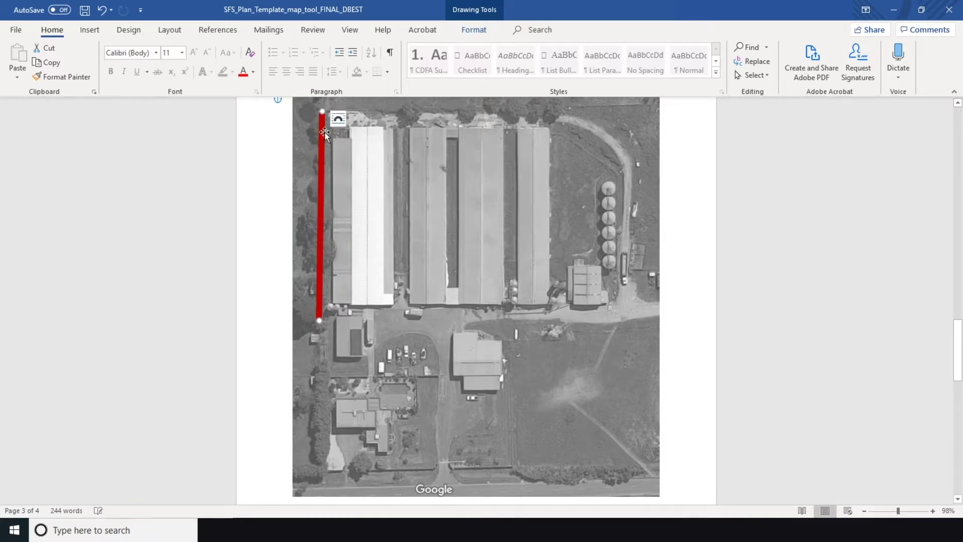
drag(321, 161, 308, 164)
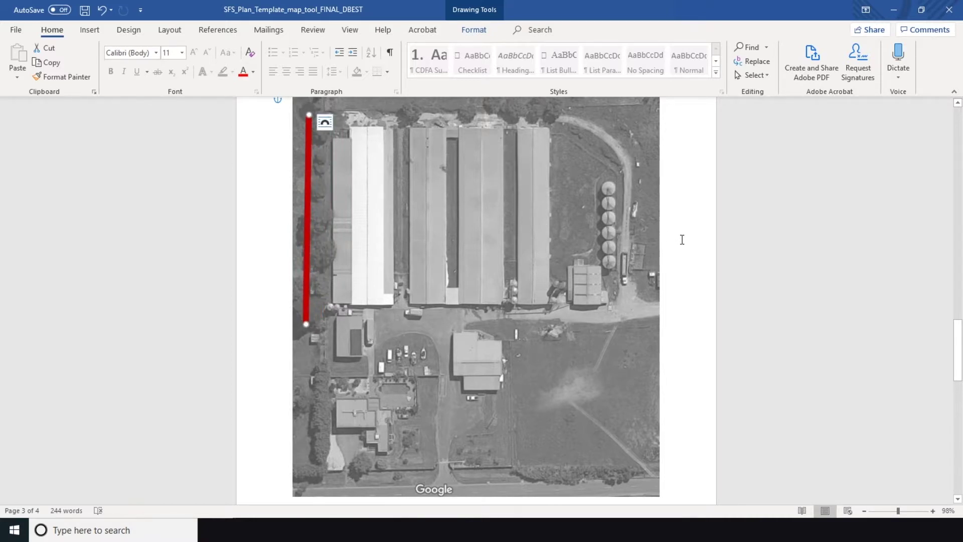
Copy the yellow Internal Line of Separation rectangle from the legend onto the map and fit it around the second hen house
scroll(682, 239, down, 6)
drag(324, 330, 396, 232)
drag(420, 329, 525, 421)
drag(396, 230, 408, 154)
drag(524, 422, 445, 332)
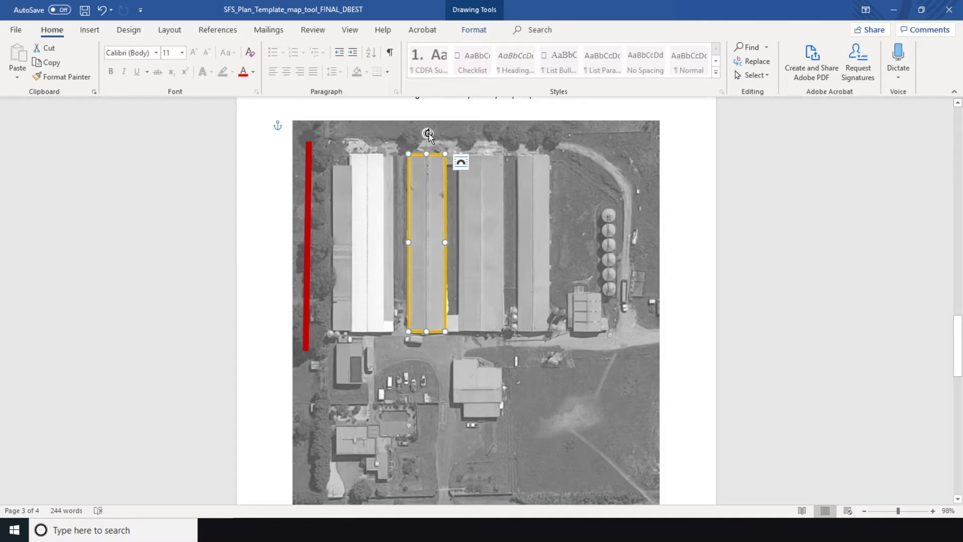
mouse_move(429, 133)
mouse_down()
mouse_move(386, 151)
mouse_move(439, 144)
mouse_move(486, 158)
mouse_move(427, 136)
mouse_up()
Copy another red Premises Perimeter line from the legend onto the map and stretch it across the top of the premises
scroll(690, 331, down, 5)
scroll(690, 332, down, 2)
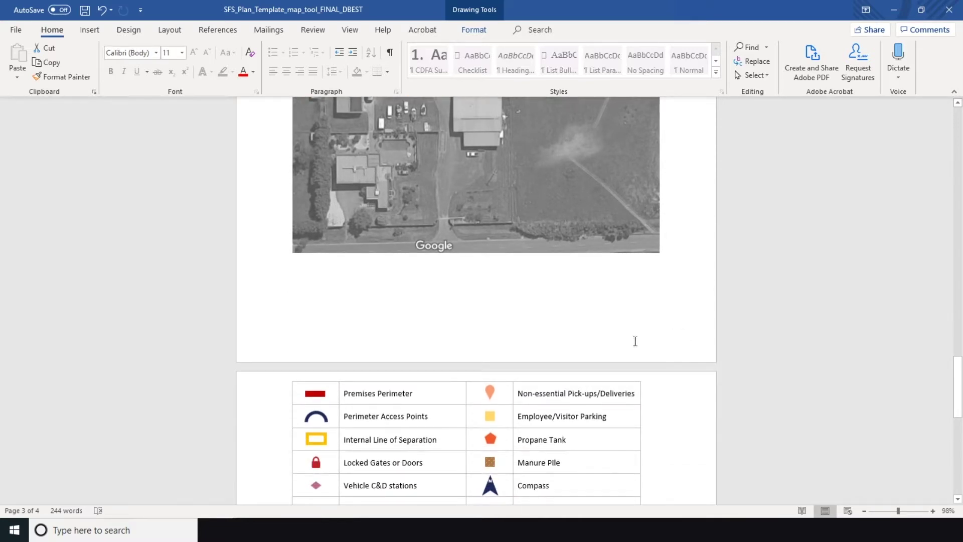
click(317, 396)
drag(318, 395, 388, 131)
scroll(429, 230, up, 1)
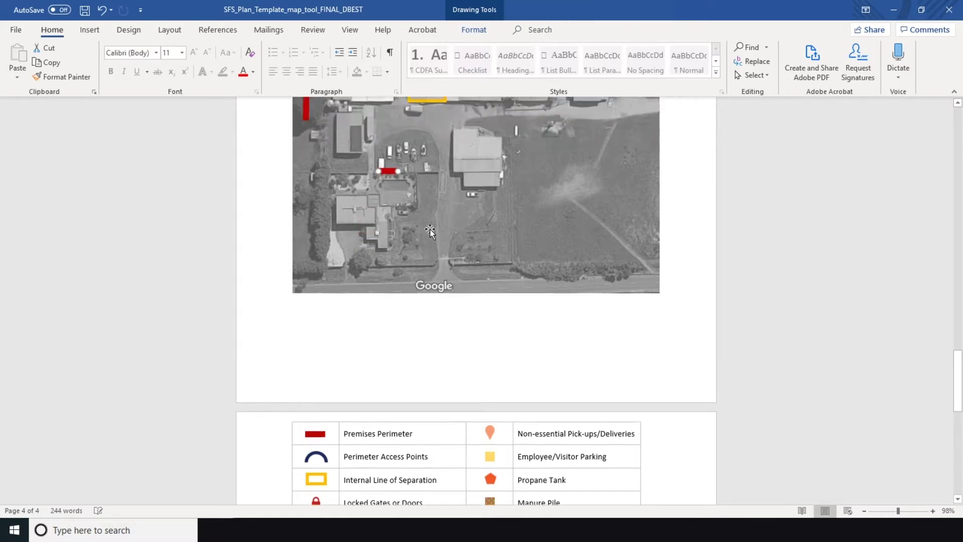
scroll(429, 230, up, 6)
drag(388, 402, 642, 134)
scroll(414, 158, down, 1)
scroll(414, 157, up, 2)
Add red perimeter lines down the right side of the premises and back along the road's lower edge to the central building
key(ctrl+v)
drag(356, 282, 646, 151)
drag(690, 282, 645, 374)
drag(645, 281, 535, 360)
drag(534, 222, 647, 375)
drag(536, 455, 506, 375)
Paste more perimeter lines along the lower boundary and extend the left side line to close the red outline
key(ctrl+v)
drag(651, 399, 307, 417)
key(ctrl+v)
drag(305, 366, 305, 420)
click(687, 414)
click(307, 152)
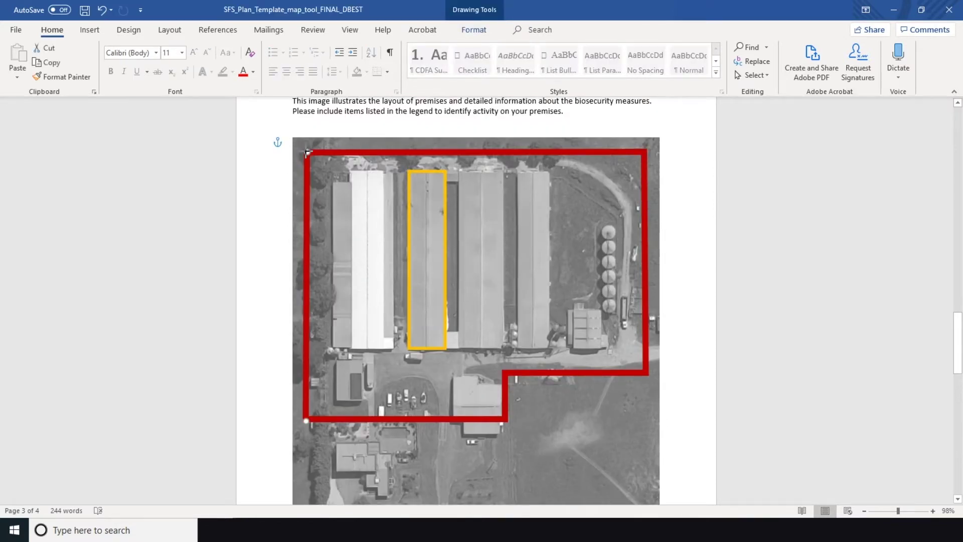
Place copies of the Perimeter Access Points arc where the driveway crosses the lower perimeter line and the road crosses the right one
click(731, 441)
scroll(731, 441, down, 2)
scroll(739, 405, up, 2)
scroll(739, 405, down, 10)
drag(316, 323, 650, 308)
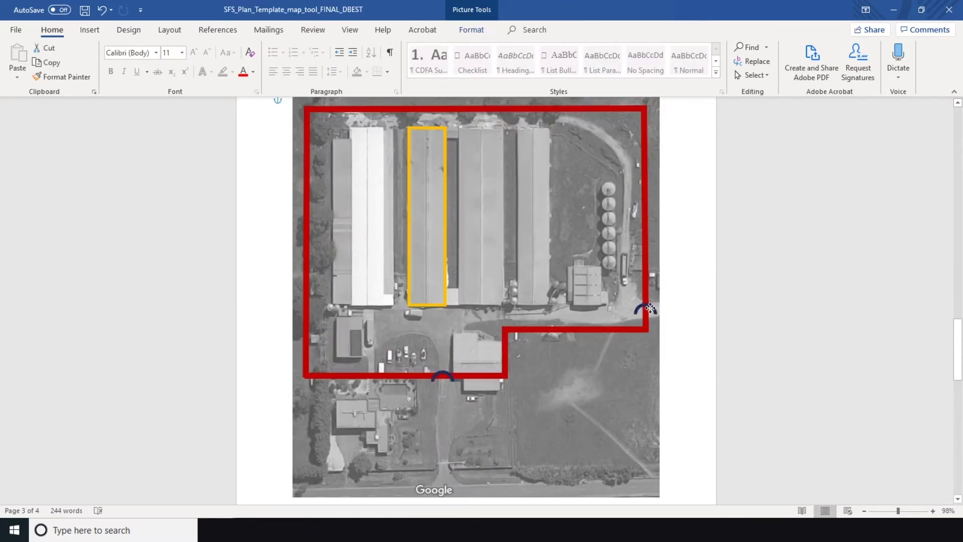
Outline the remaining three long poultry houses with copies of the yellow Internal Line of Separation rectangle, sized to each building
click(763, 372)
scroll(765, 376, down, 6)
drag(325, 359, 507, 305)
key(ctrl+v)
drag(528, 141, 550, 304)
key(ctrl+v)
drag(550, 201, 369, 206)
drag(368, 305, 394, 306)
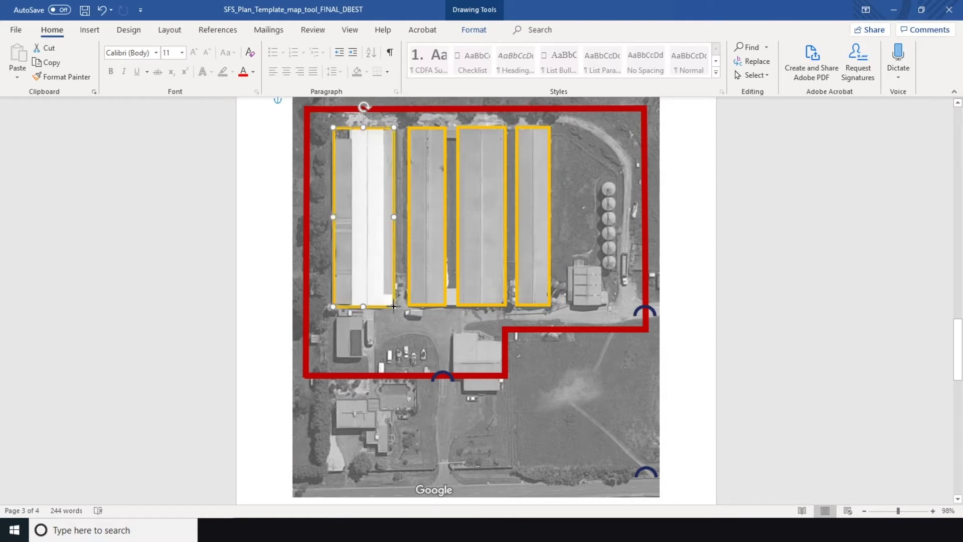
Paste another Internal Line of Separation rectangle and fit it around the small building below the leftmost poultry house
key(ctrl+v)
drag(360, 201, 359, 306)
drag(387, 354, 362, 358)
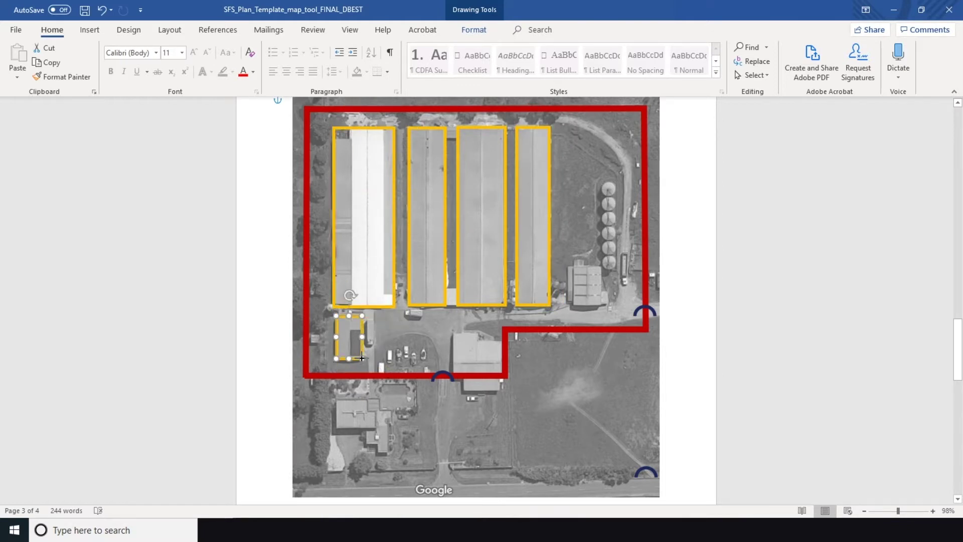
Place Locked Gates or Doors icons at the upper ends of the four houses, the right perimeter access and the lower-right field access
click(742, 298)
scroll(743, 299, down, 5)
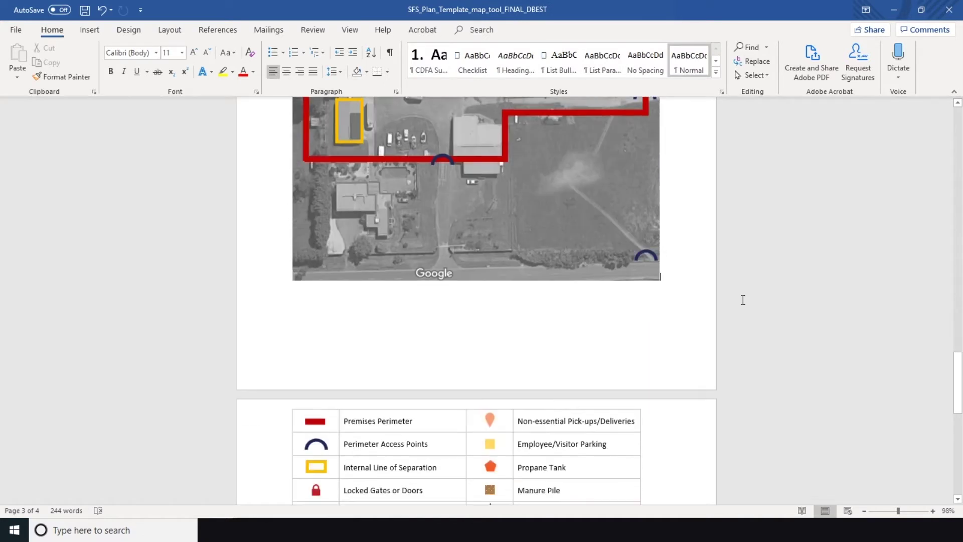
scroll(742, 300, down, 3)
drag(318, 251, 652, 371)
scroll(651, 301, down, 2)
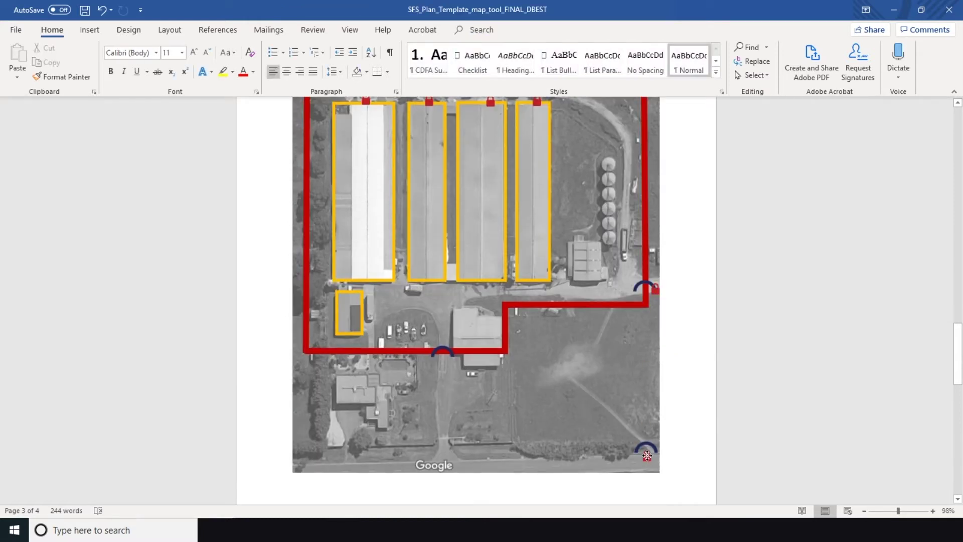
scroll(733, 411, down, 5)
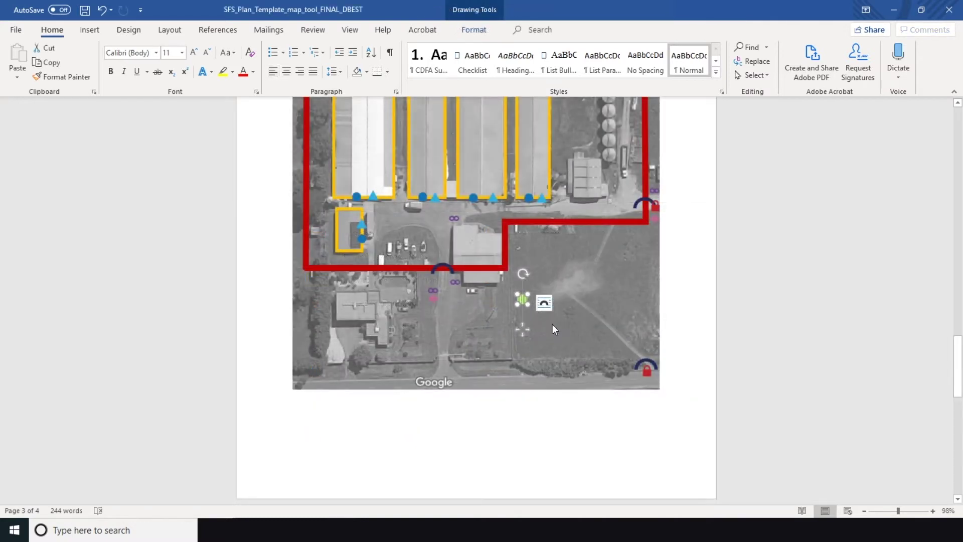
Enlarge the Compost Pile symbol in the field below the perimeter and place the green Garbage Barrel or Dumpster icon beside the driveway area
drag(528, 304, 546, 337)
scroll(542, 326, up, 2)
drag(516, 380, 522, 350)
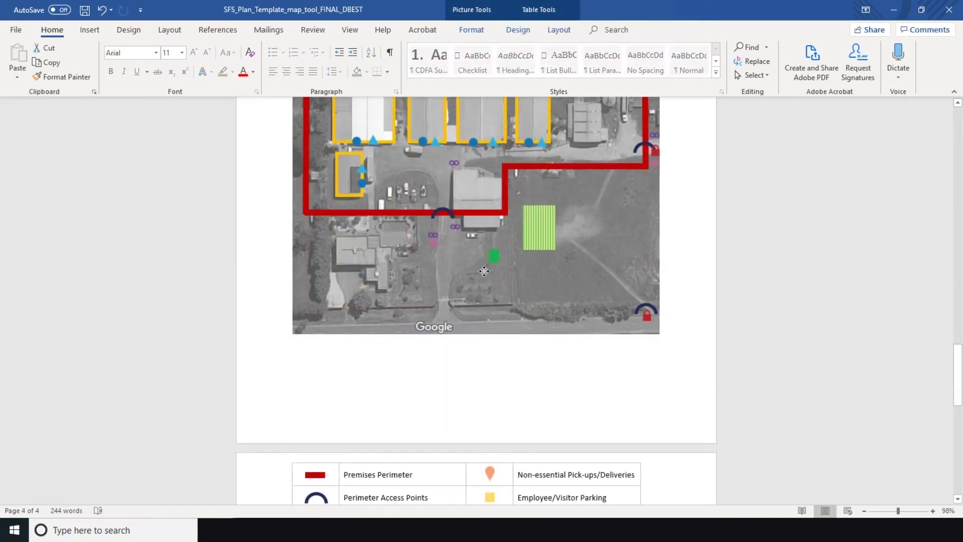
click(494, 257)
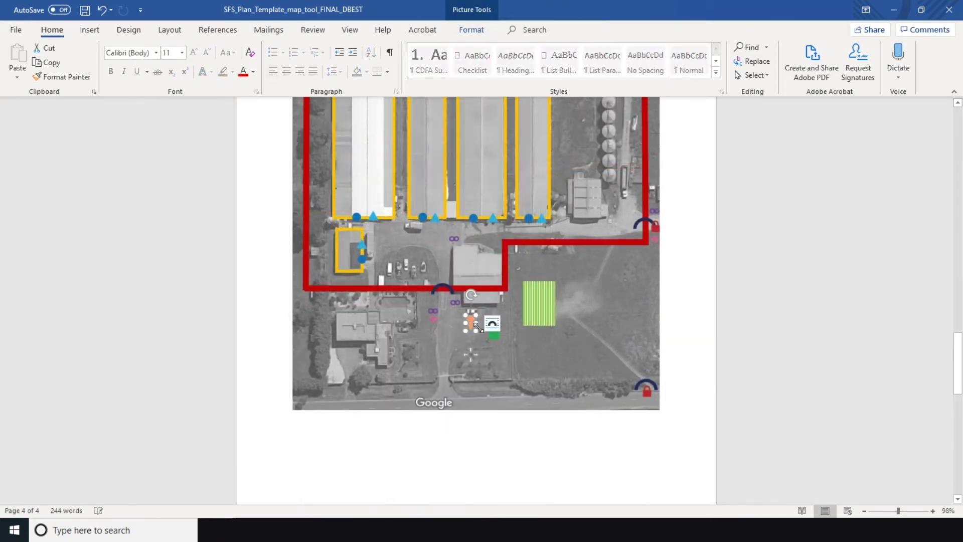
Place the Non-essential Pick-ups/Deliveries pin below the central building and stretch the Employee/Visitor Parking square over the area beneath it
drag(472, 323, 473, 327)
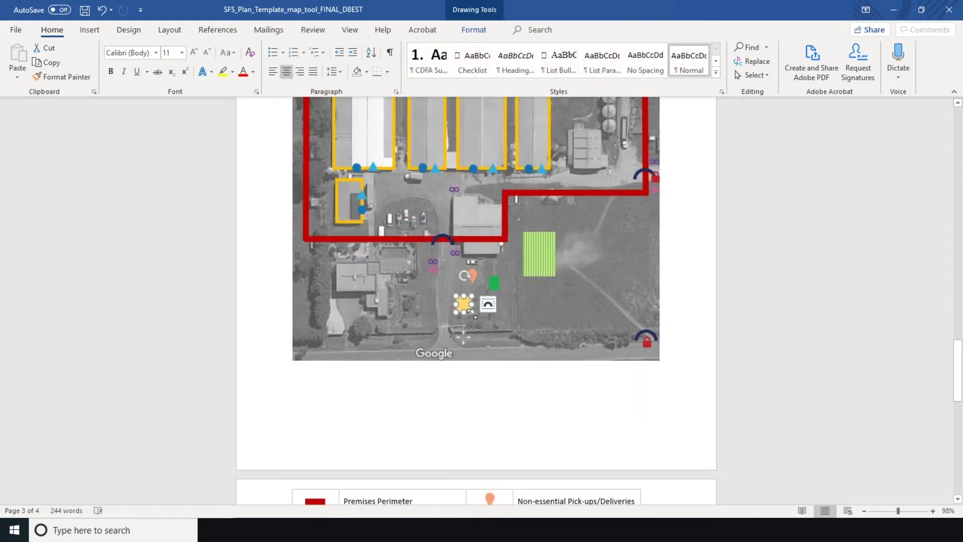
drag(472, 313, 511, 332)
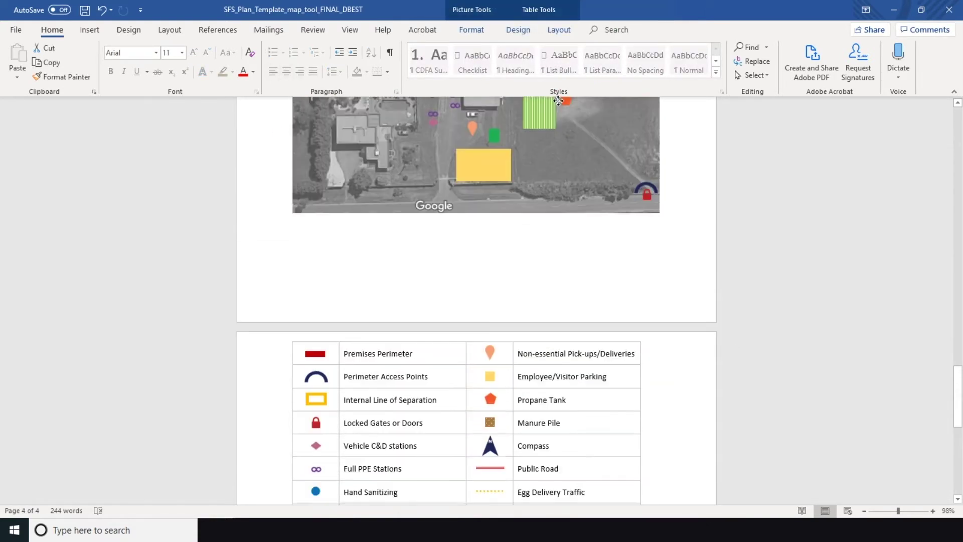
Place the Propane Tank icon just outside the perimeter corner and size the Manure Pile symbol next to the compost pile
drag(558, 101, 515, 233)
click(735, 280)
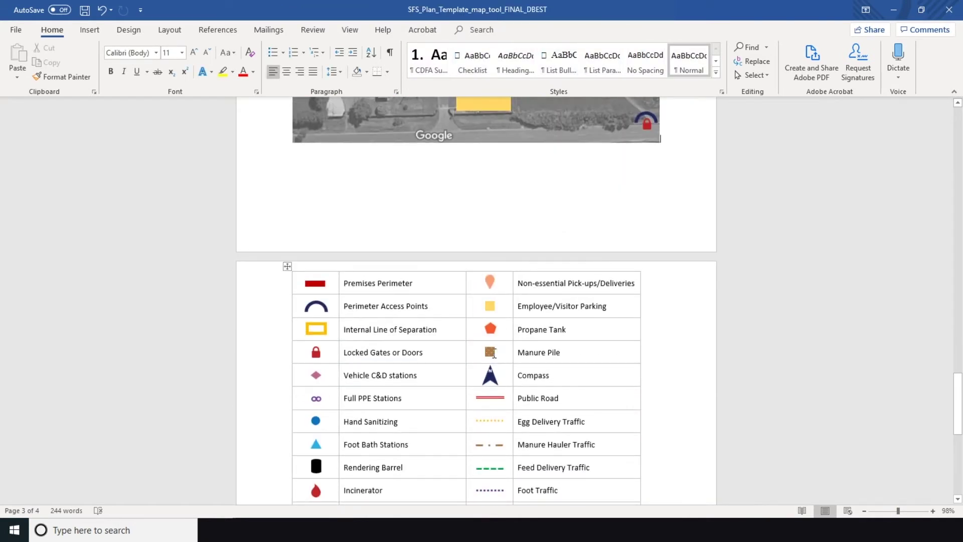
mouse_move(494, 354)
mouse_down()
mouse_move(541, 115)
mouse_move(562, 329)
mouse_up()
click(751, 337)
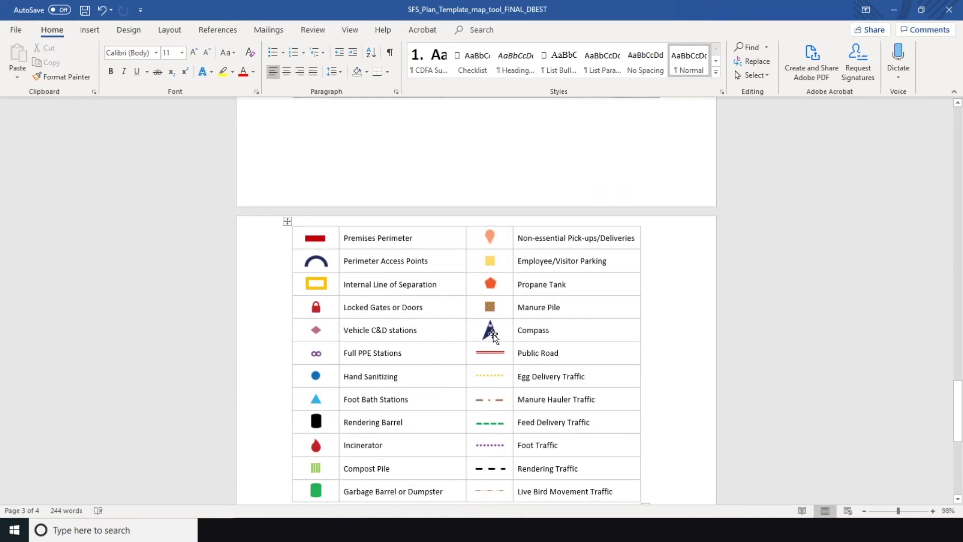
Add the Compass to the map's lower-left corner and stretch the Public Road line along the road at the map's lower edge
drag(493, 333, 309, 285)
scroll(504, 305, up, 5)
click(822, 304)
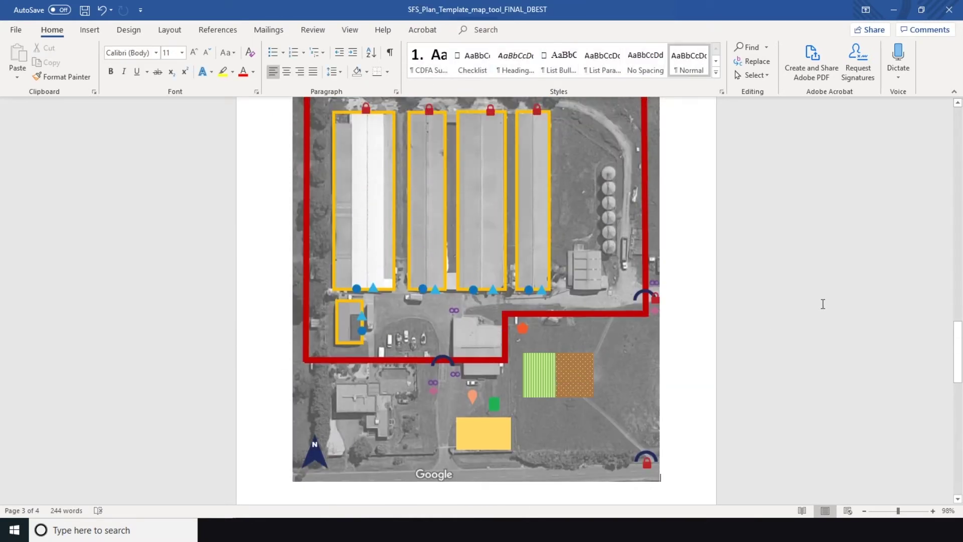
scroll(823, 304, down, 12)
mouse_move(489, 355)
mouse_down()
mouse_move(522, 356)
mouse_move(431, 100)
mouse_move(317, 298)
mouse_move(651, 297)
mouse_up()
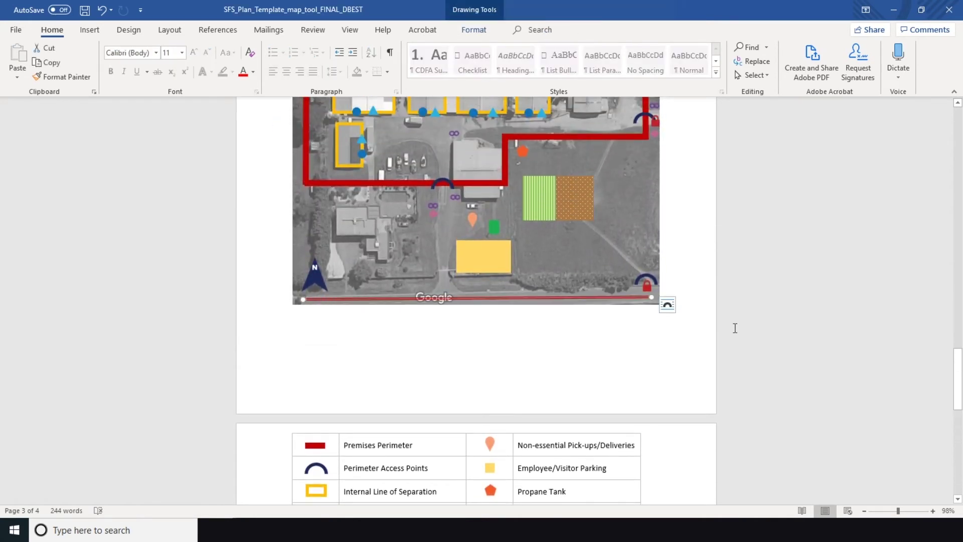
Lay Egg Delivery Traffic lines from the public road up the driveway through the access point and across to the small outlined building
scroll(792, 323, down, 5)
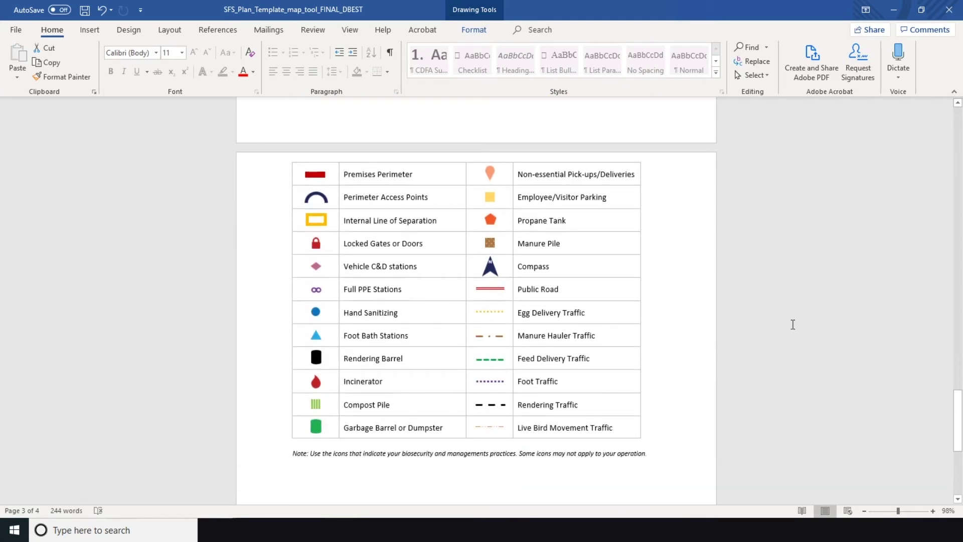
click(489, 313)
drag(489, 314, 444, 271)
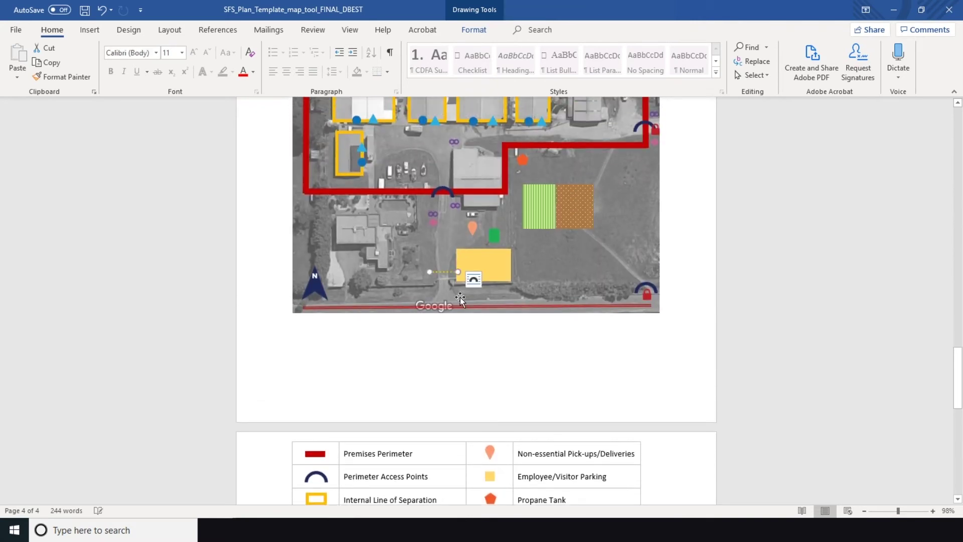
scroll(460, 298, up, 4)
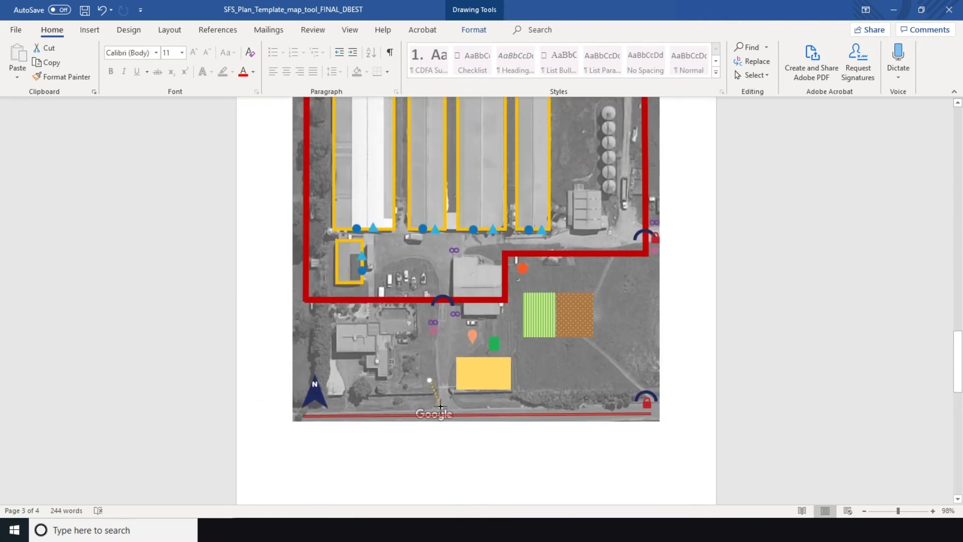
drag(429, 373, 440, 261)
mouse_move(444, 268)
mouse_down()
mouse_move(425, 260)
mouse_move(436, 252)
mouse_move(430, 265)
mouse_up()
drag(398, 406, 373, 253)
click(790, 333)
Lay Manure Hauler Traffic lines from the lower-right gated access to the manure pile and onward from the pile toward the farm road
scroll(790, 333, down, 6)
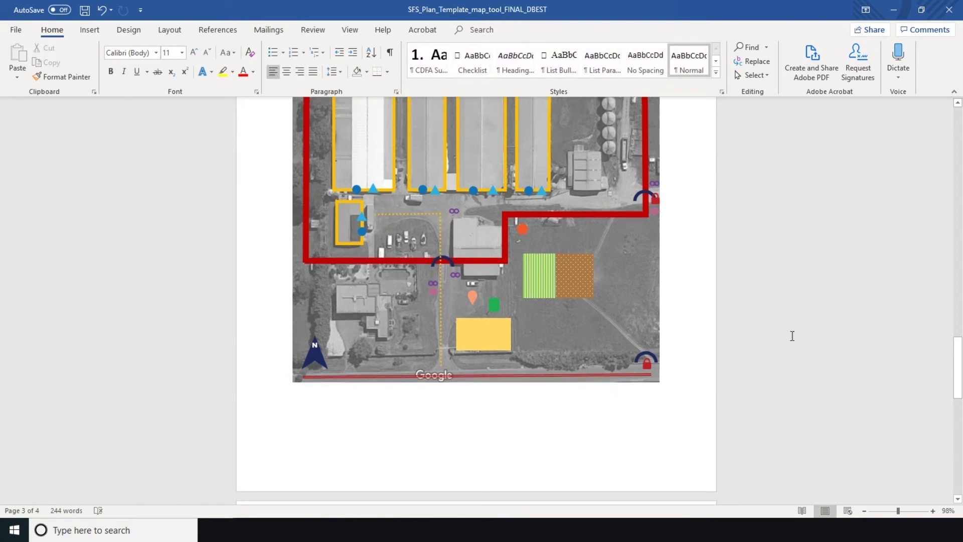
click(500, 435)
mouse_move(500, 435)
mouse_down()
mouse_move(484, 282)
mouse_move(527, 96)
mouse_move(598, 314)
mouse_up()
drag(637, 397, 637, 396)
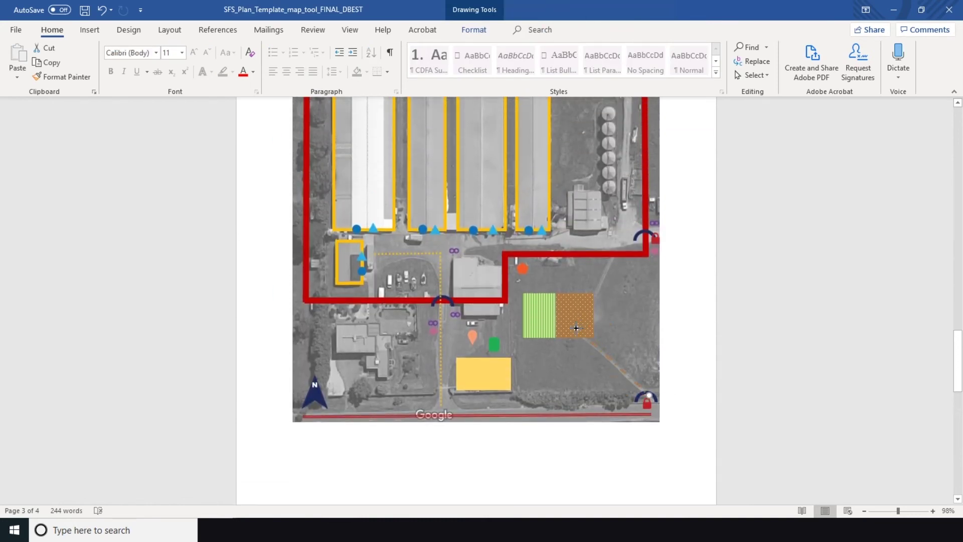
drag(612, 363, 587, 292)
Stretch another traffic line along the driveway from the public road up to the junction inside the perimeter
scroll(623, 250, up, 3)
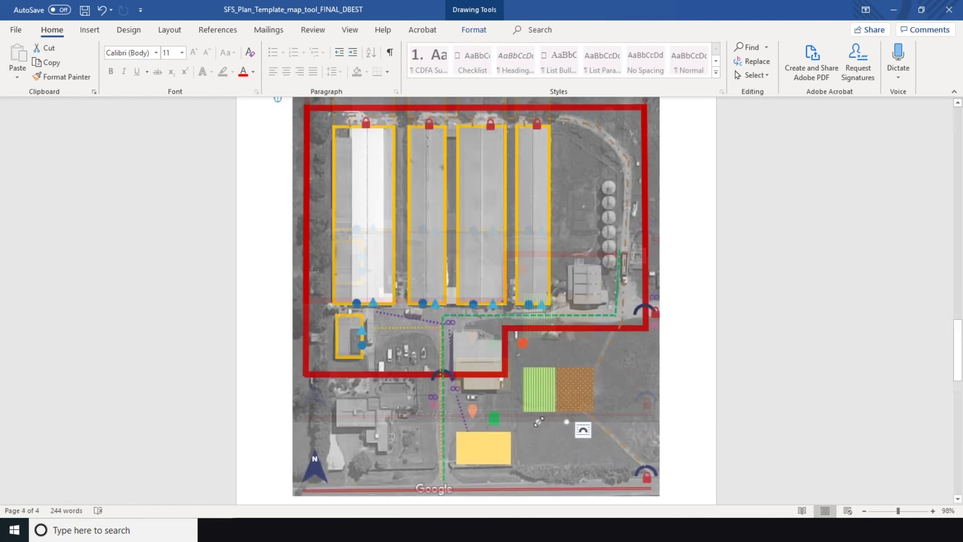
drag(566, 423, 446, 319)
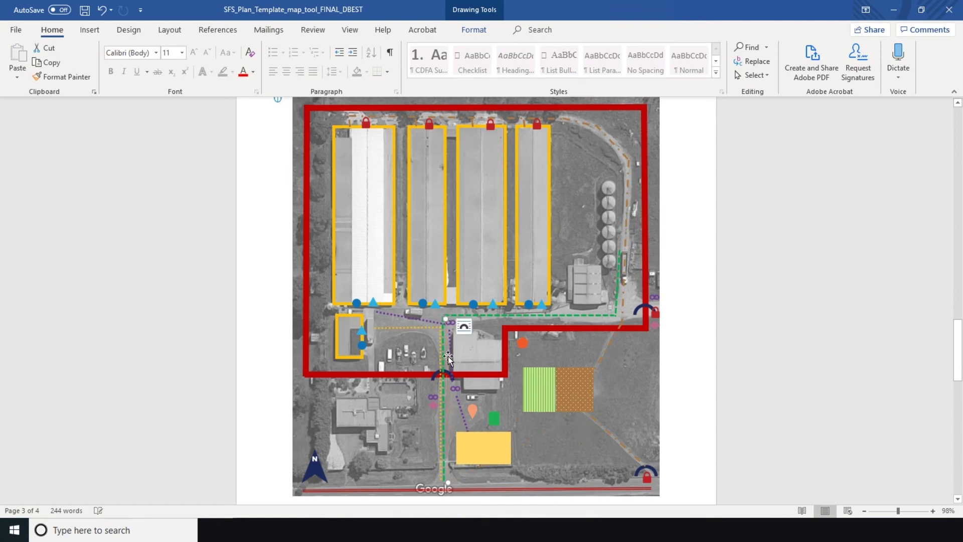
drag(450, 359, 445, 319)
Save the finished map tool document
key(alt+f)
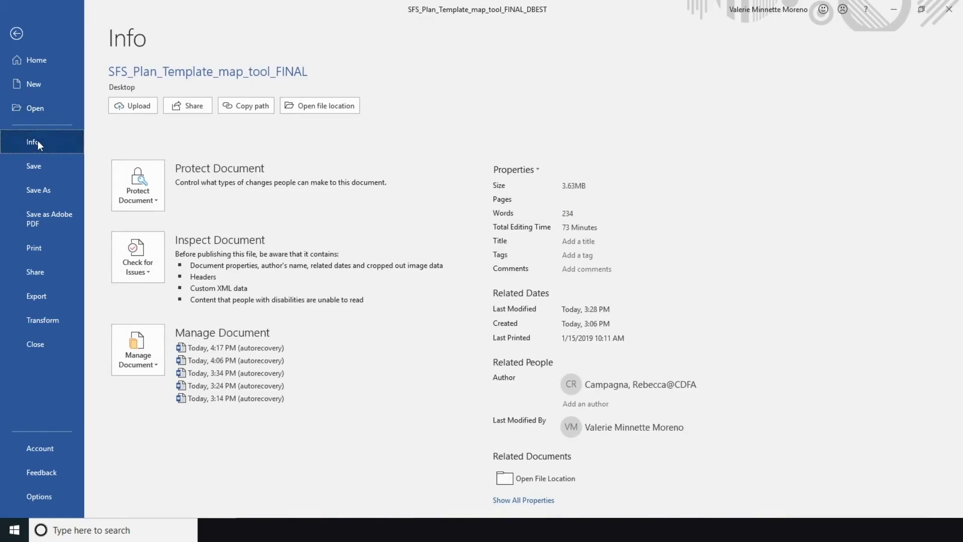
click(44, 166)
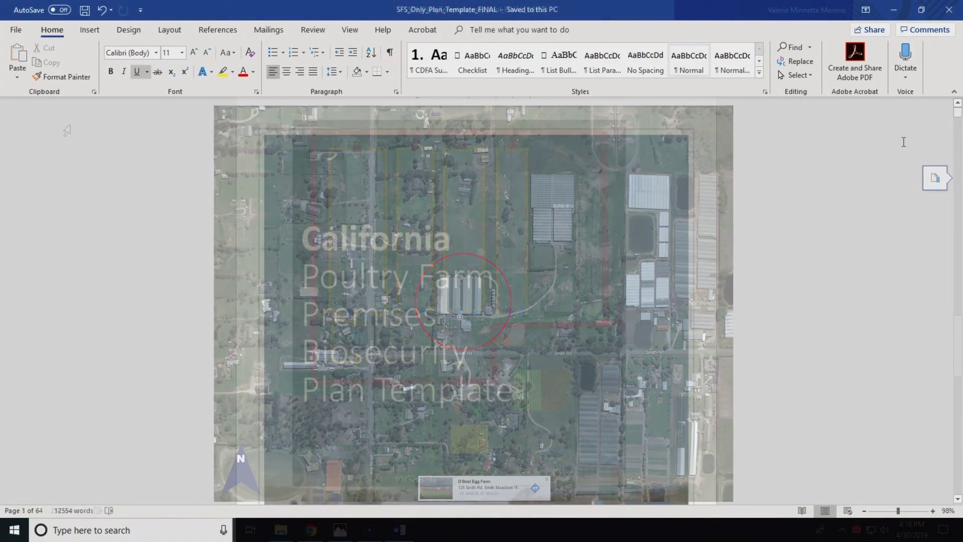
drag(957, 108, 957, 176)
scroll(805, 244, down, 2)
drag(957, 175, 957, 183)
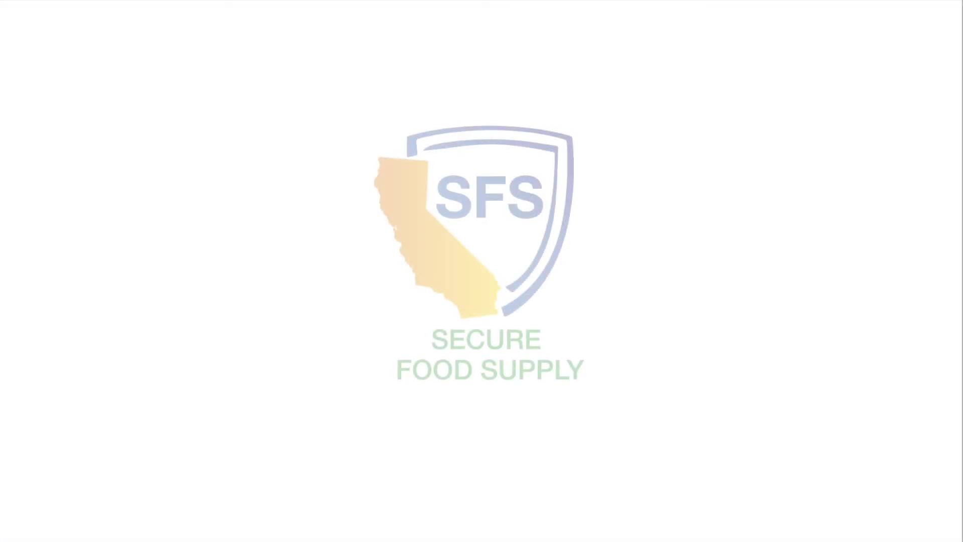